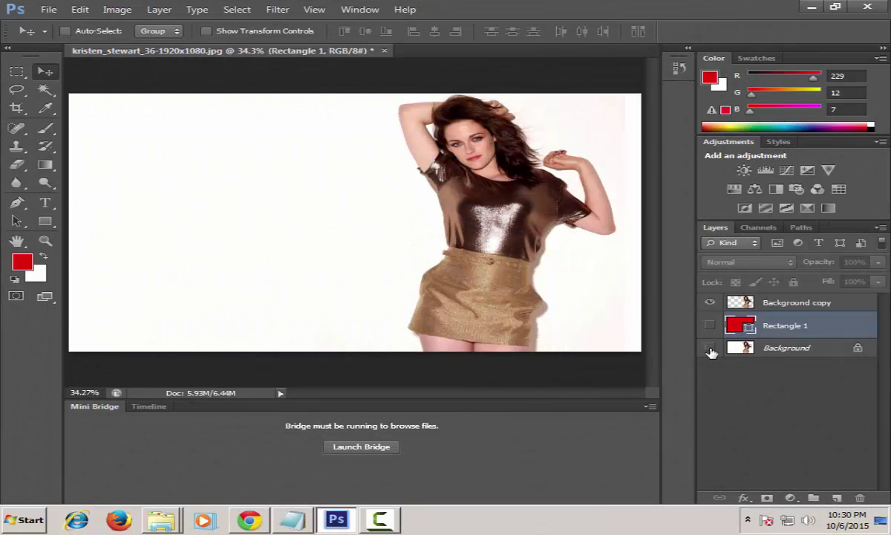
Hide the Background layer and show the red Rectangle 1 layer behind the woman
click(710, 348)
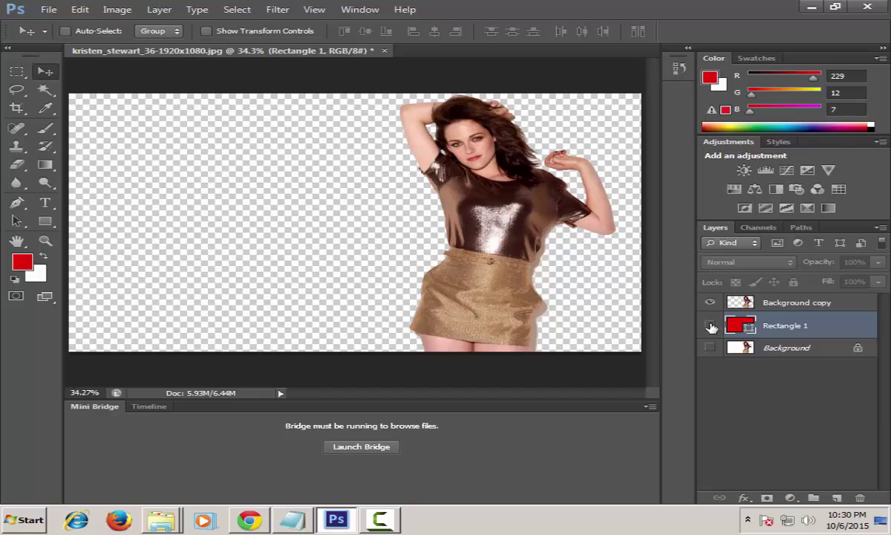
click(710, 326)
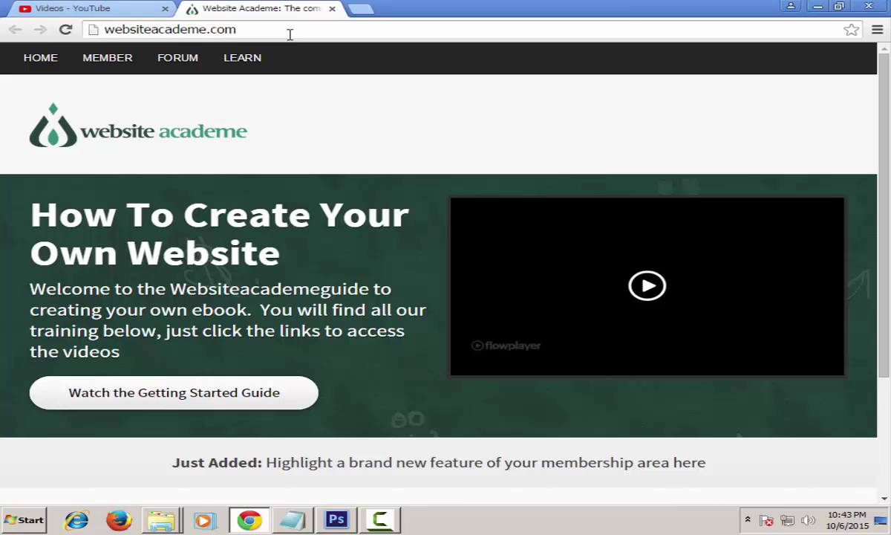
click(282, 33)
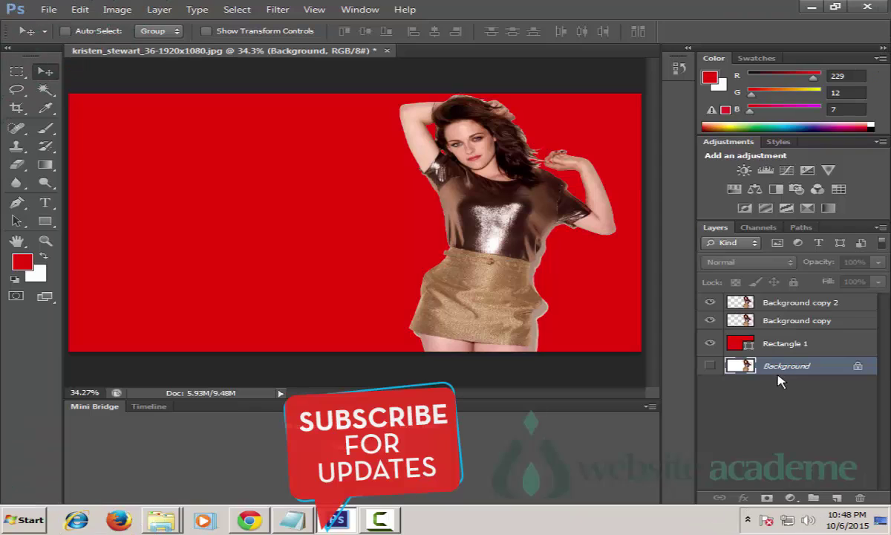
Select Rectangle 1 and Background copy, then hide the Rectangle 1 and Background layers
click(780, 343)
click(780, 319)
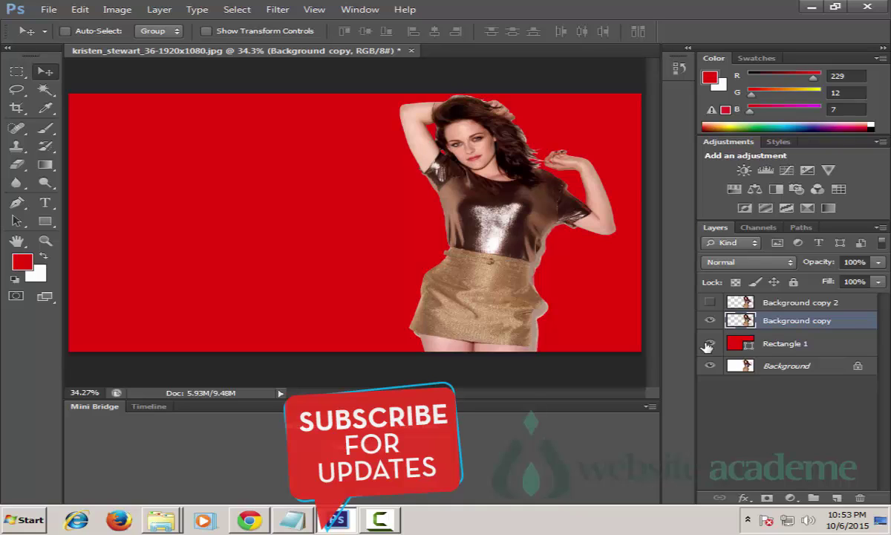
click(709, 343)
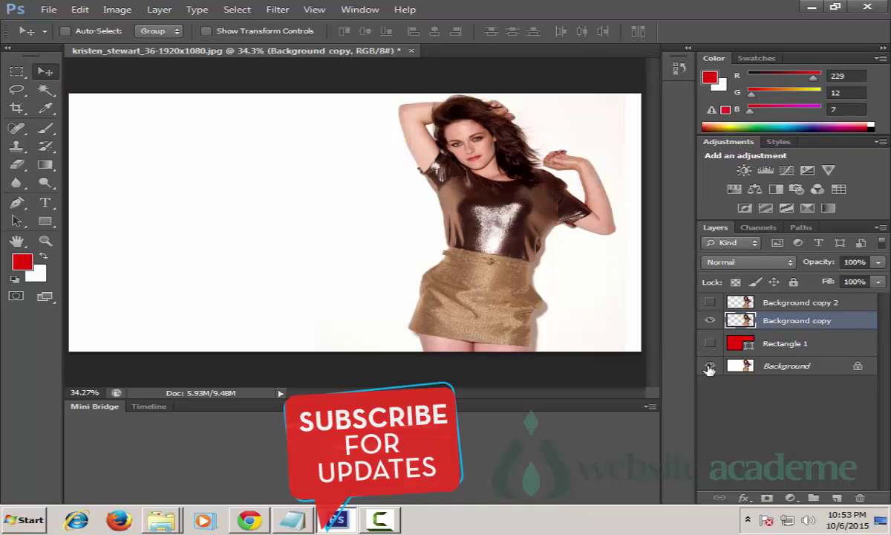
click(709, 368)
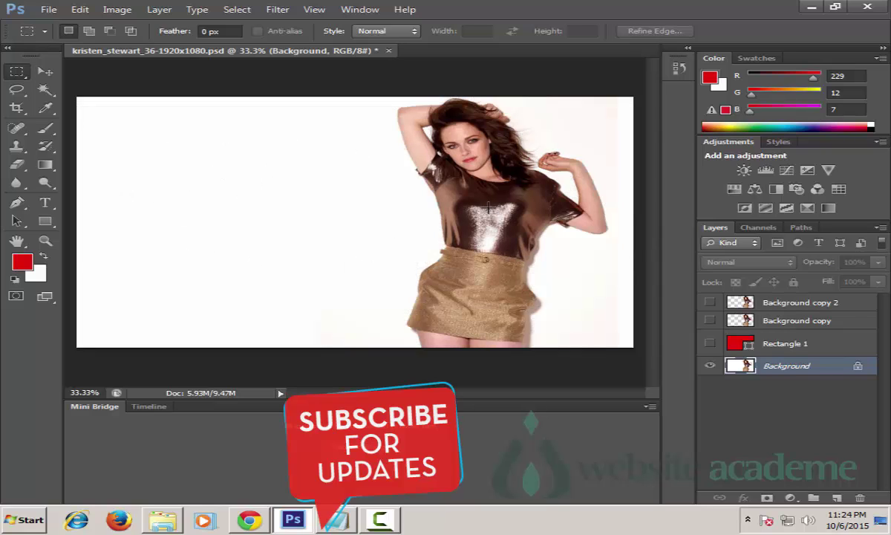
Show Background copy 2, hide Background, and select Background copy and Background in turn
click(711, 301)
click(710, 365)
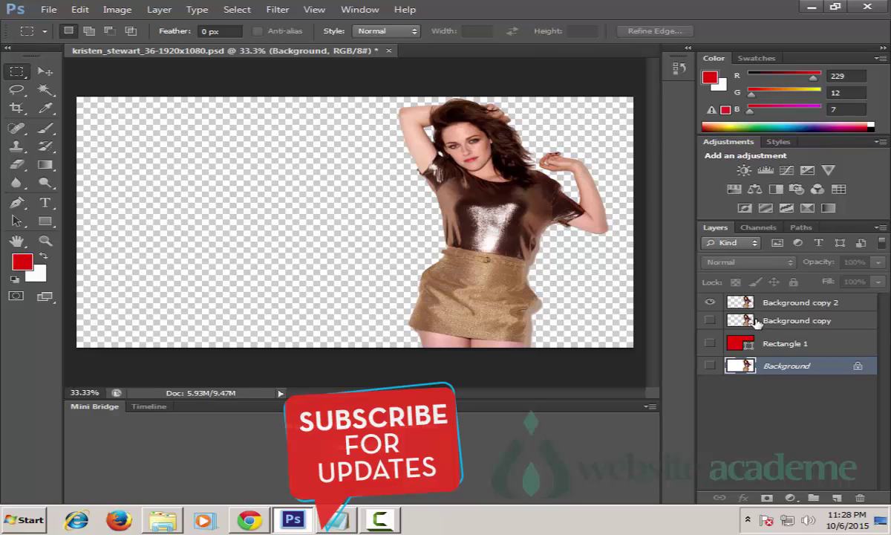
click(757, 321)
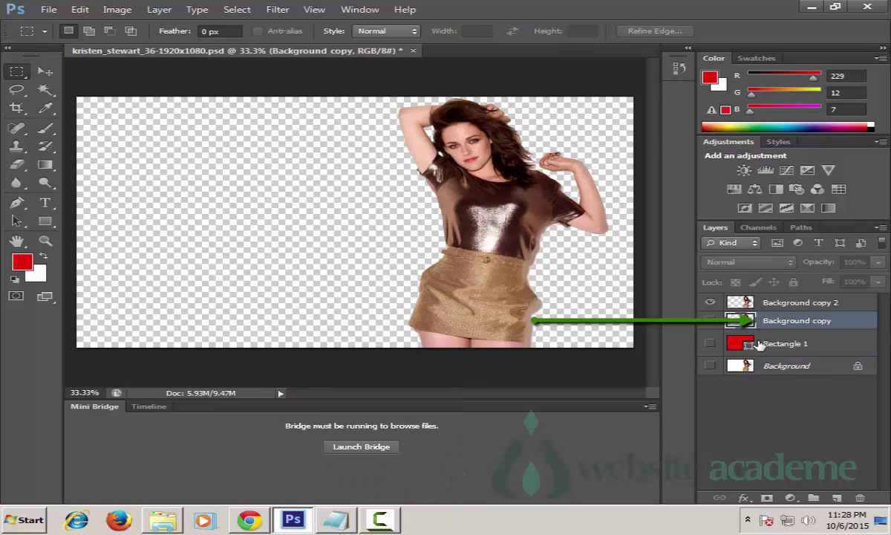
click(763, 368)
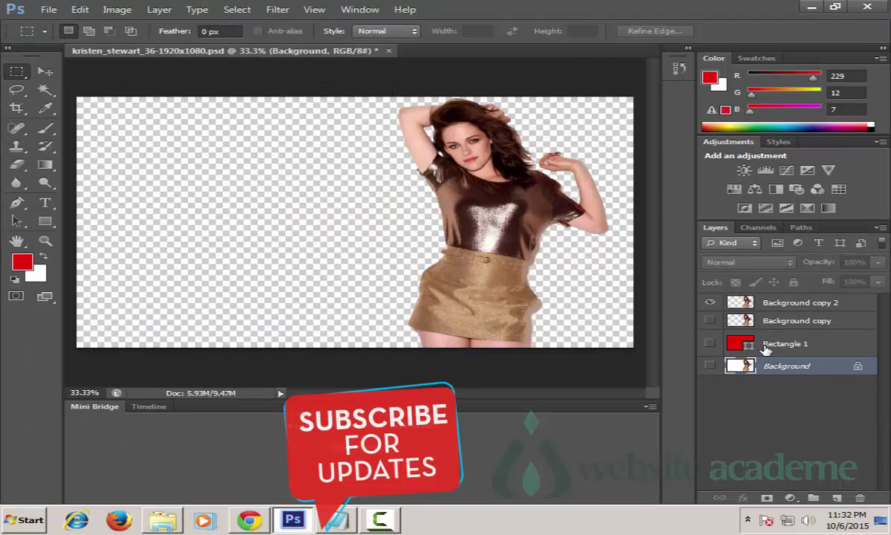
Select Rectangle 1 and both copies, then toggle Background copy 2 and Background copy visibility
click(767, 347)
click(769, 321)
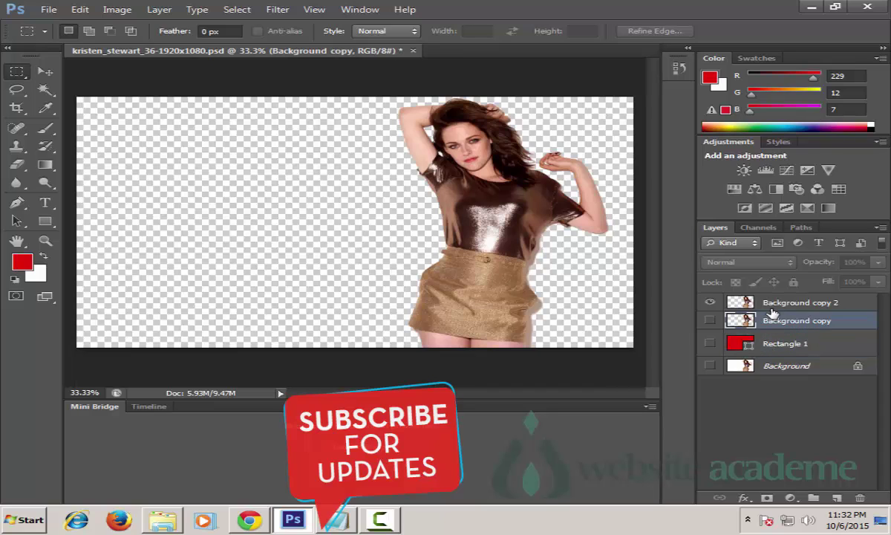
click(773, 311)
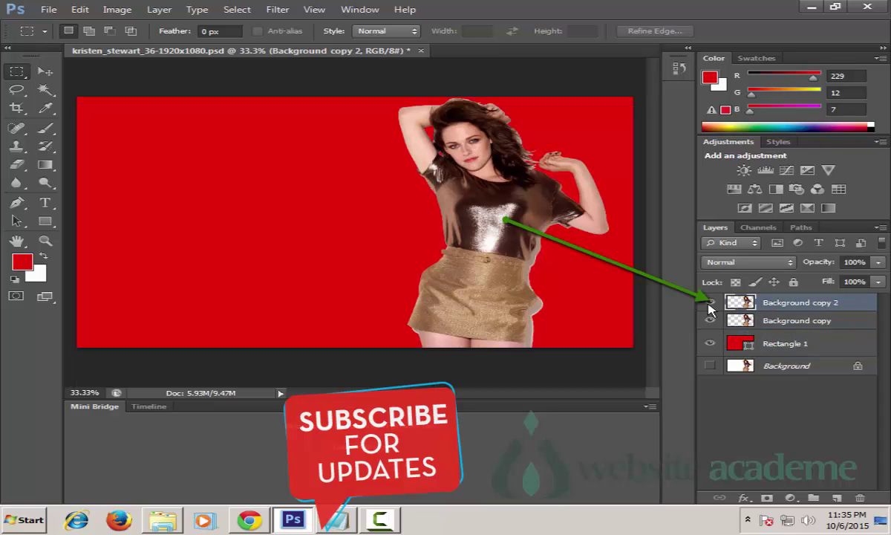
click(710, 302)
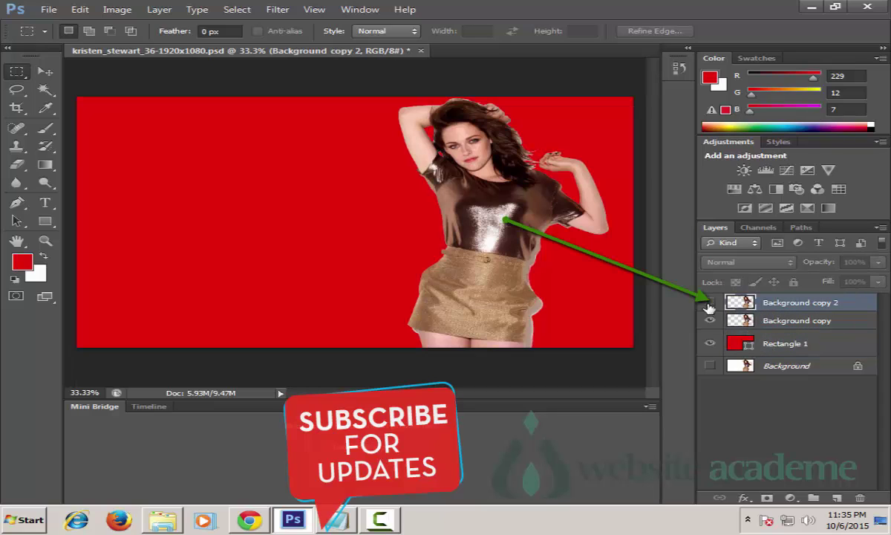
click(710, 321)
click(710, 321)
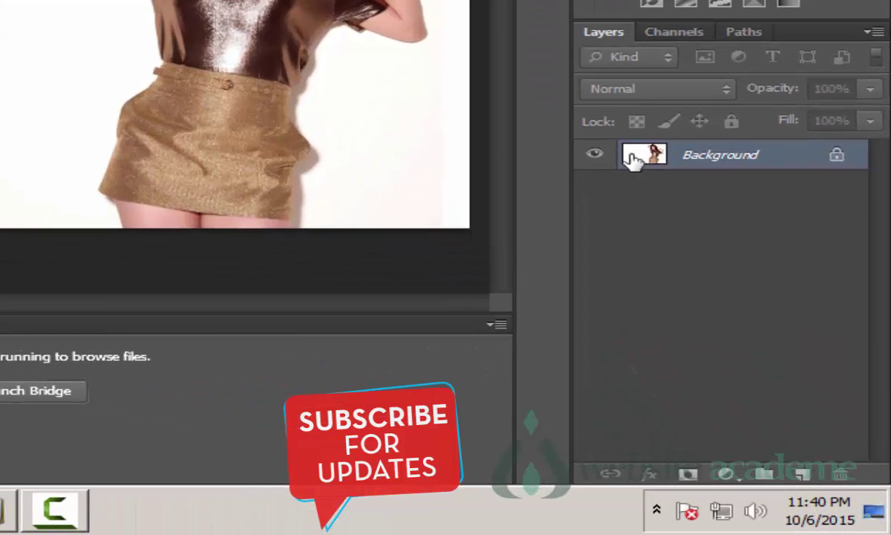
Duplicate the Background layer as Background copy and hide the original Background
right_click(631, 160)
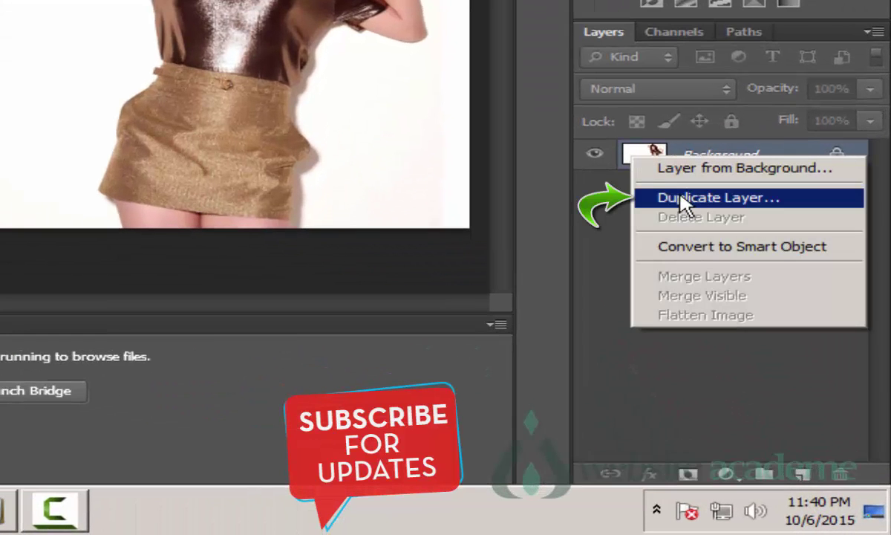
click(681, 198)
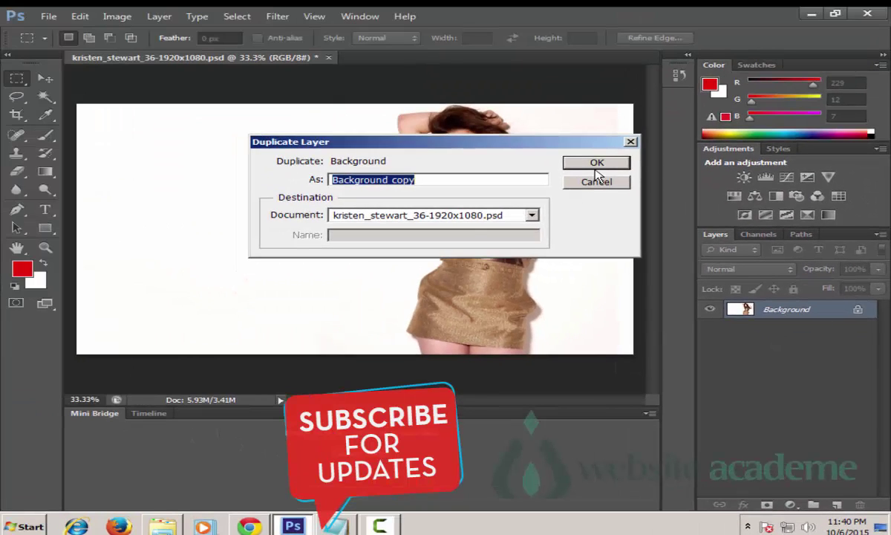
click(596, 163)
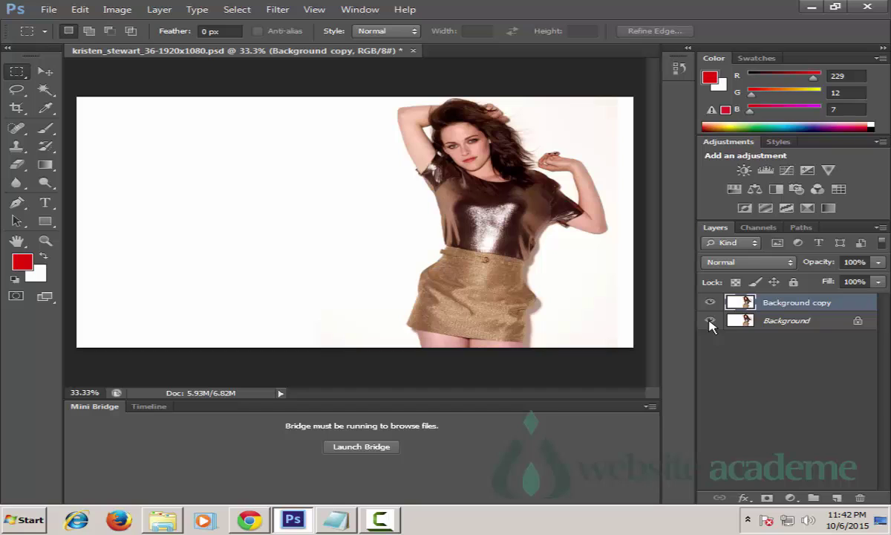
click(709, 321)
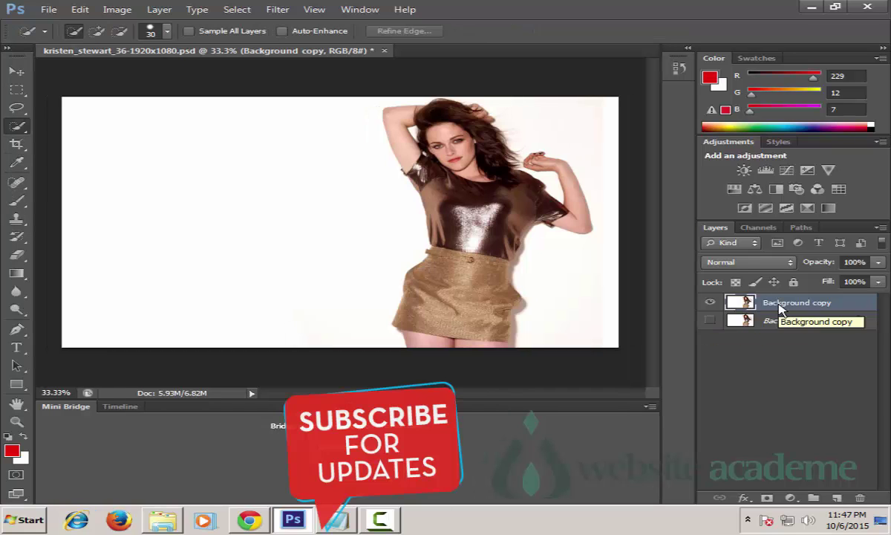
click(776, 321)
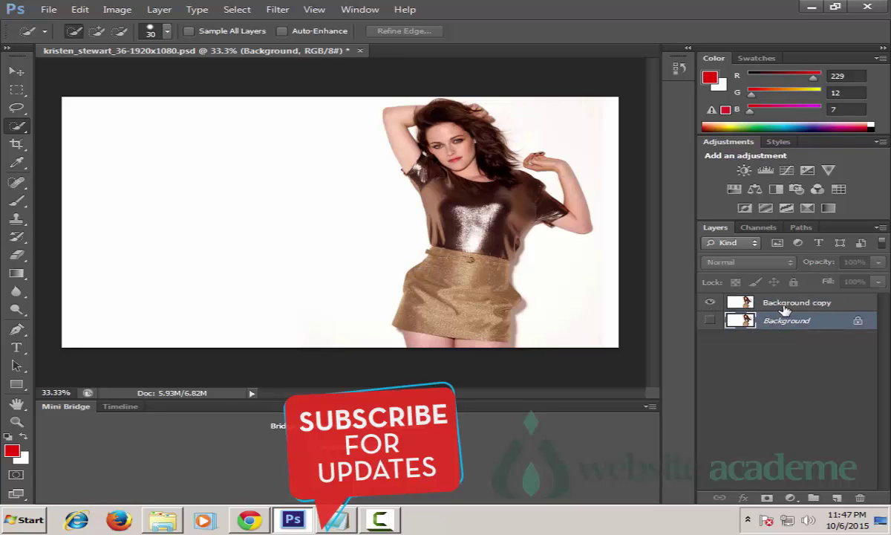
On Background copy, select the white background around the woman with the Magic Wand
click(785, 309)
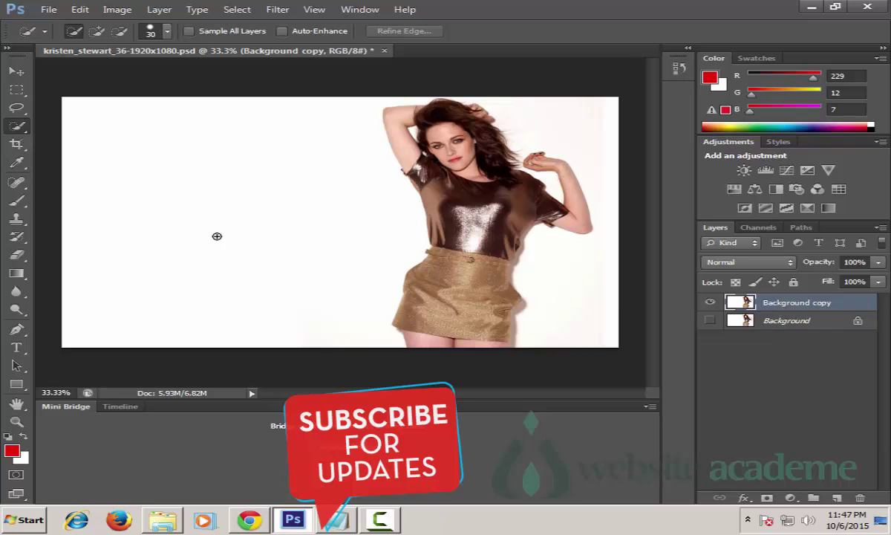
right_click(16, 127)
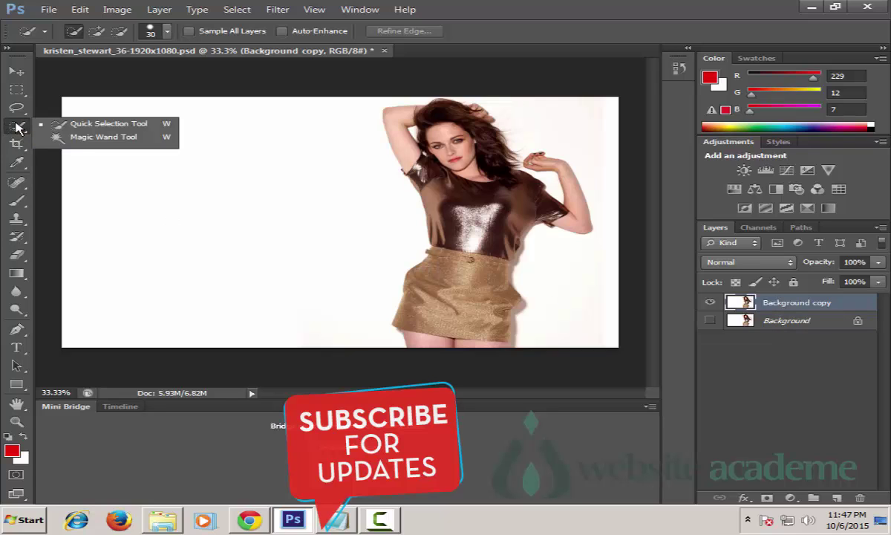
click(86, 142)
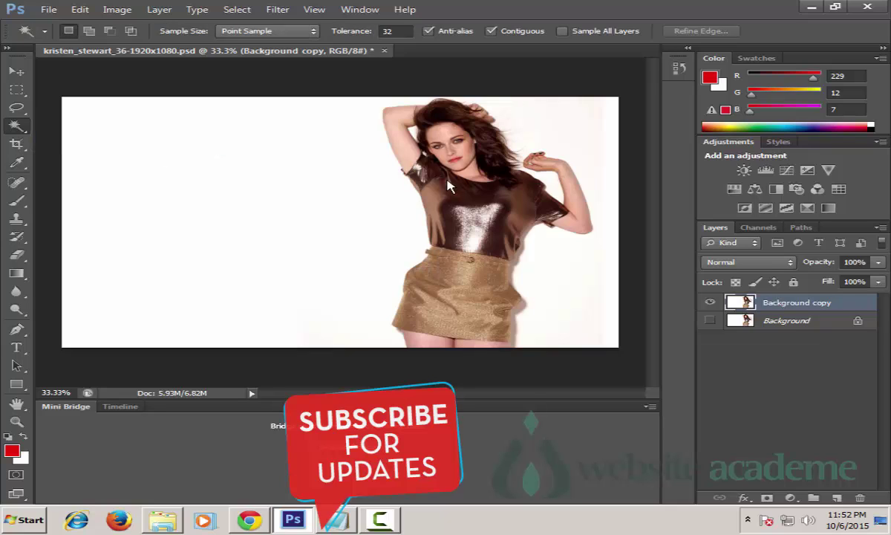
click(163, 187)
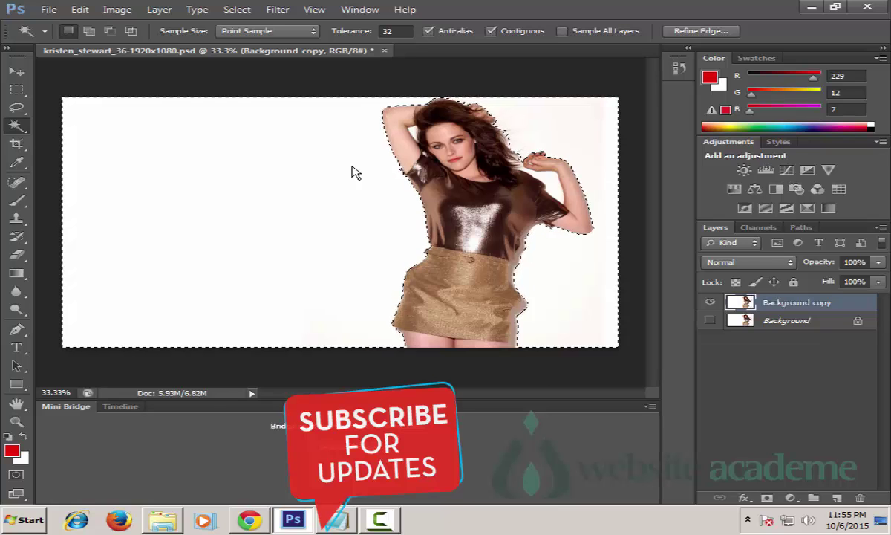
Clear the selected white background with Edit > Clear and deselect
click(79, 11)
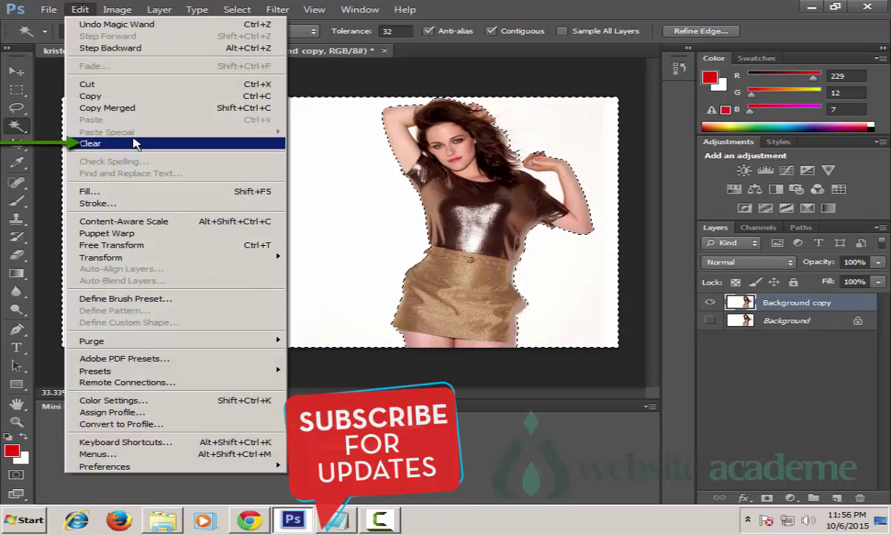
click(133, 143)
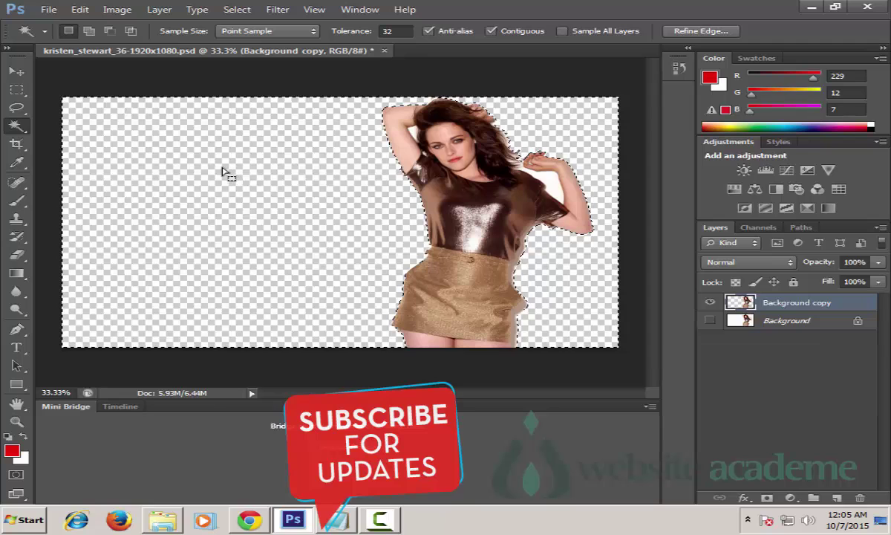
right_click(227, 170)
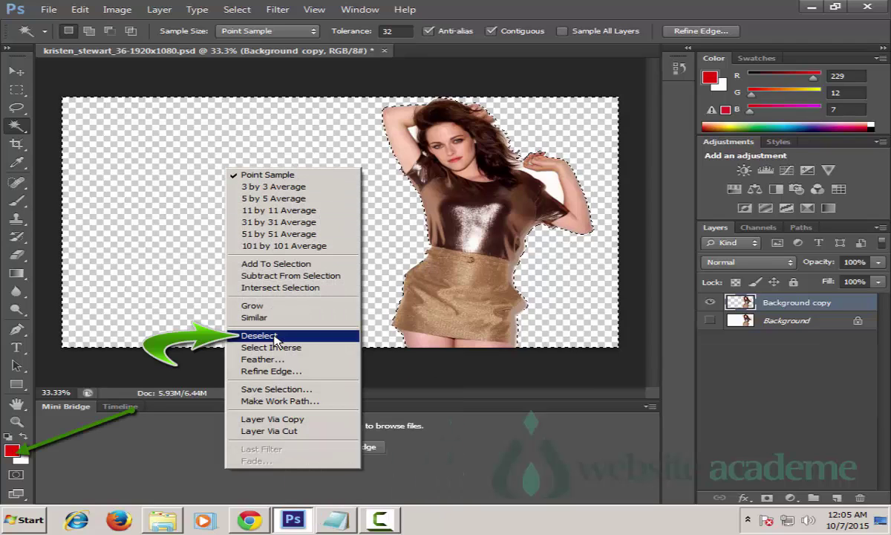
click(271, 336)
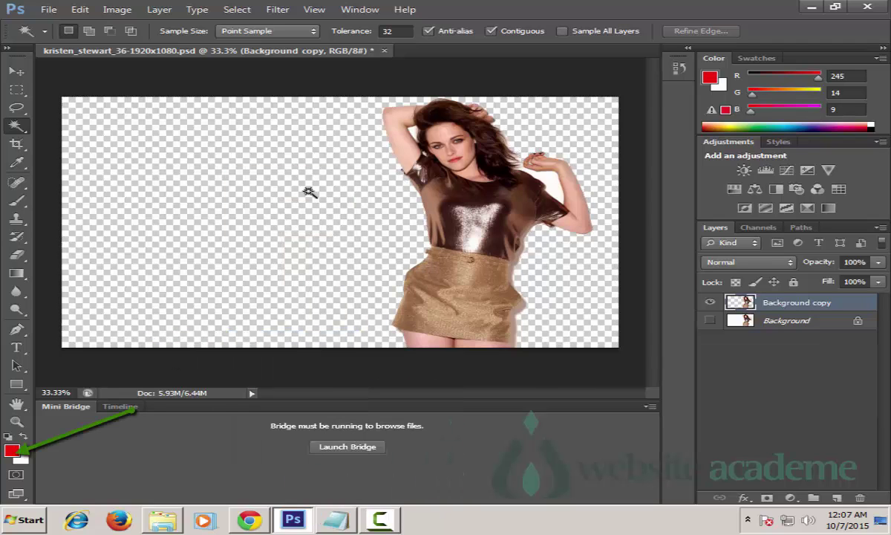
Set the foreground colour to red R226 G11 B5
click(18, 451)
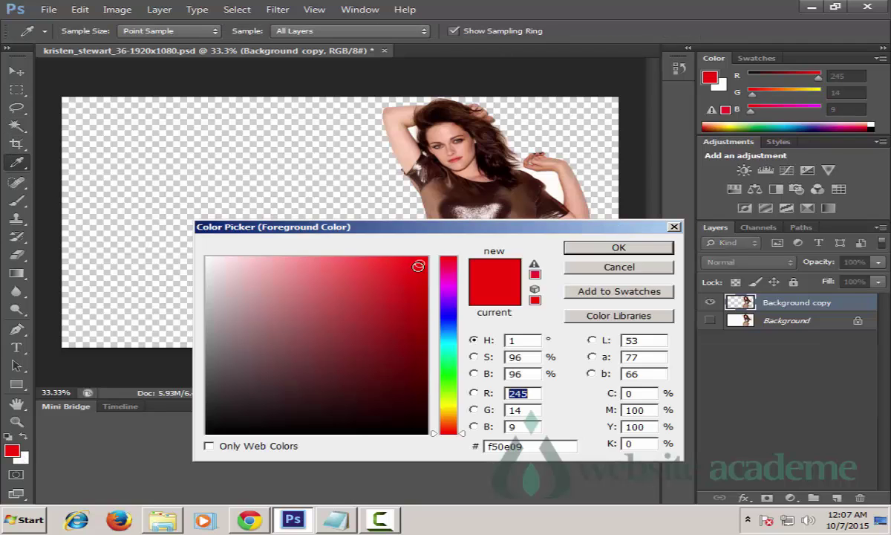
drag(418, 266, 421, 277)
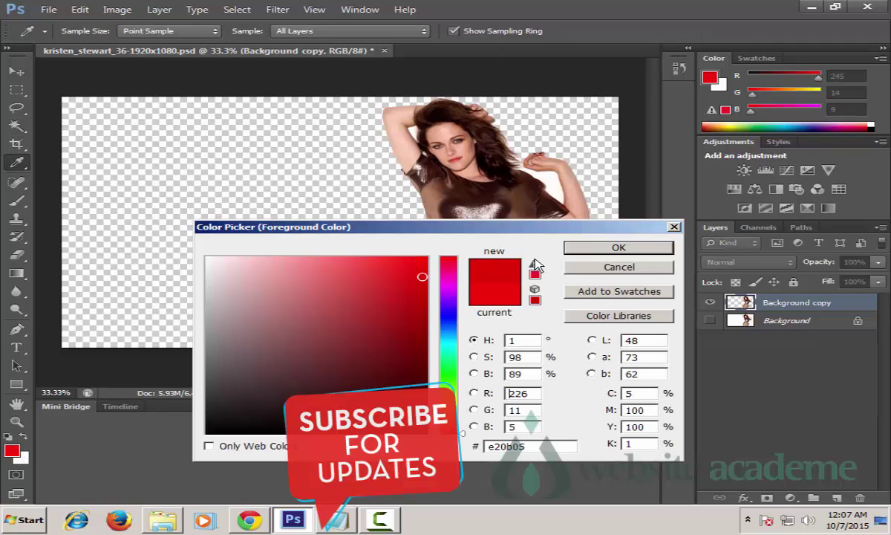
click(618, 247)
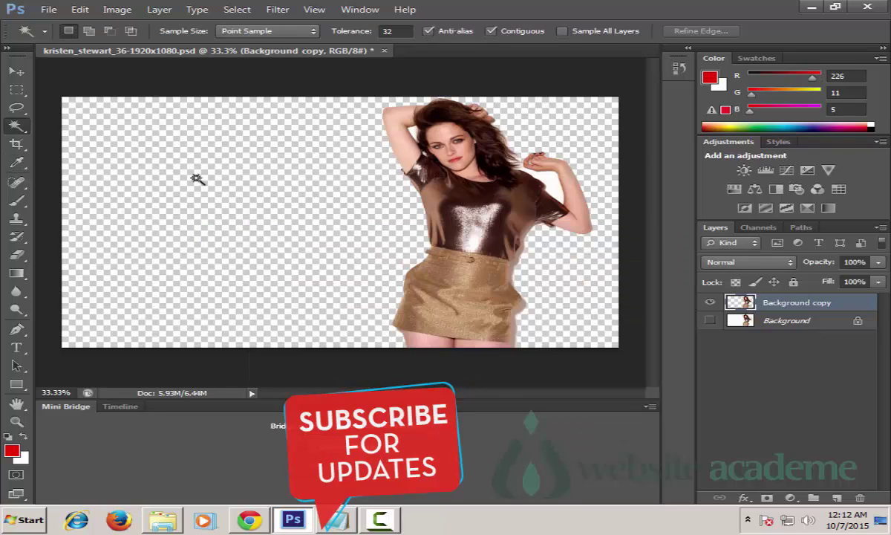
Draw a canvas-sized red rectangle and move Rectangle 1 below Background copy
click(16, 384)
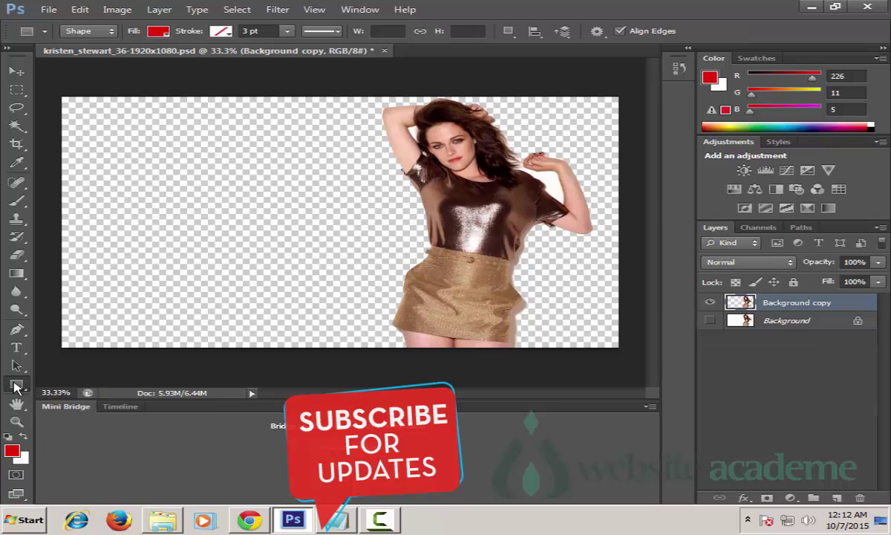
drag(42, 76, 639, 361)
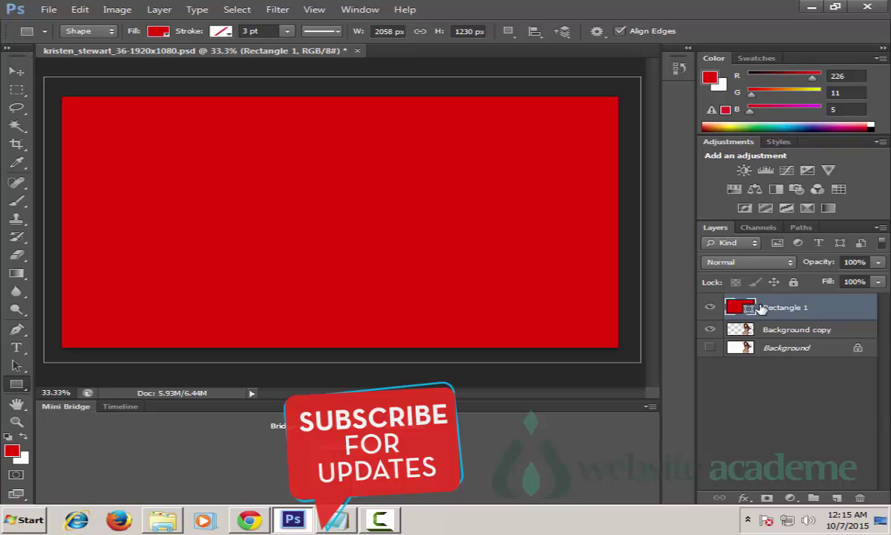
drag(763, 308, 768, 332)
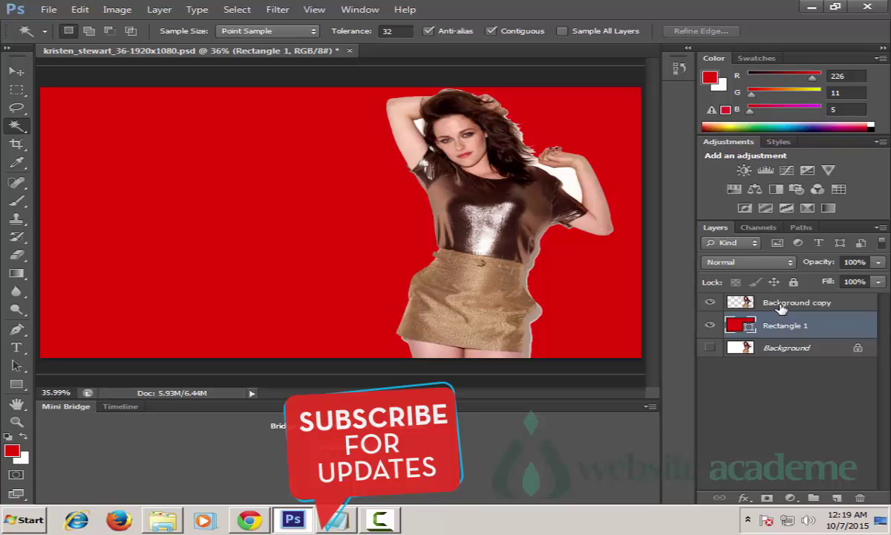
Make Background copy active and zoom to 89.5% on the woman's face and raised arm
click(781, 309)
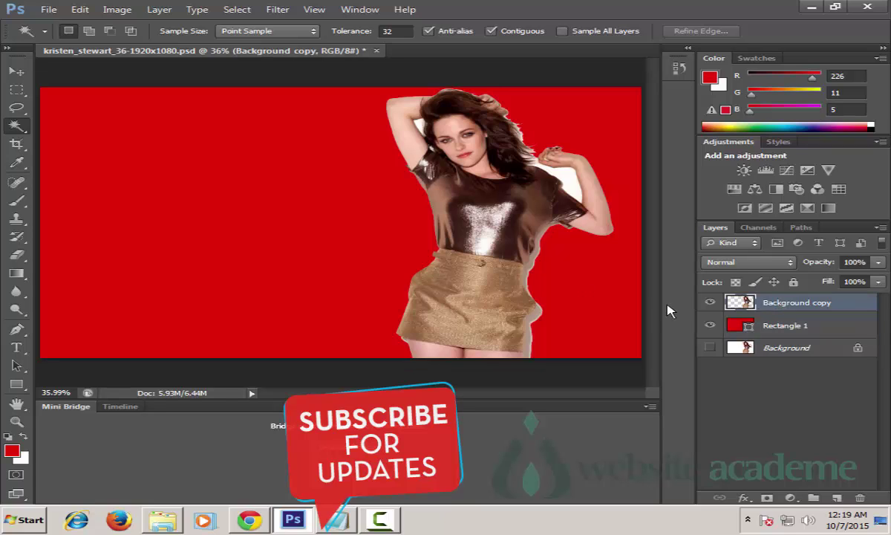
click(12, 424)
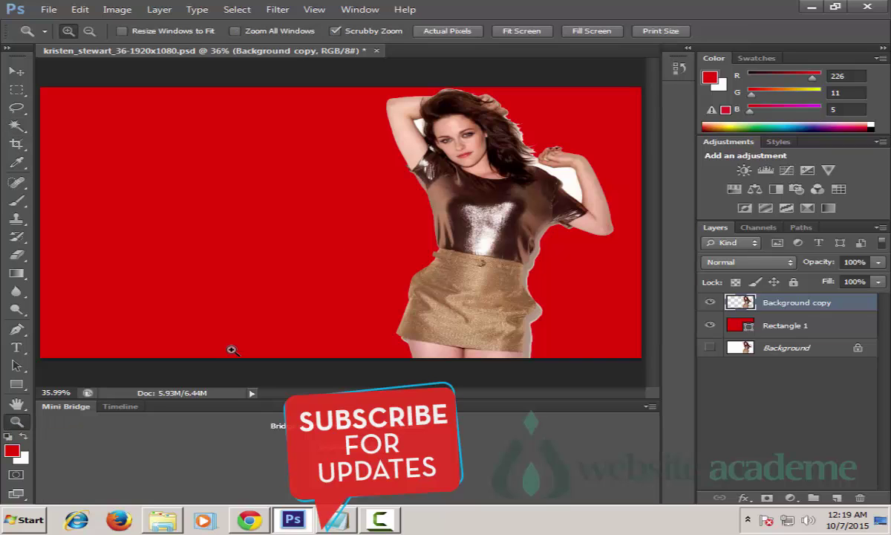
drag(354, 239, 353, 239)
scroll(630, 275, up, 5)
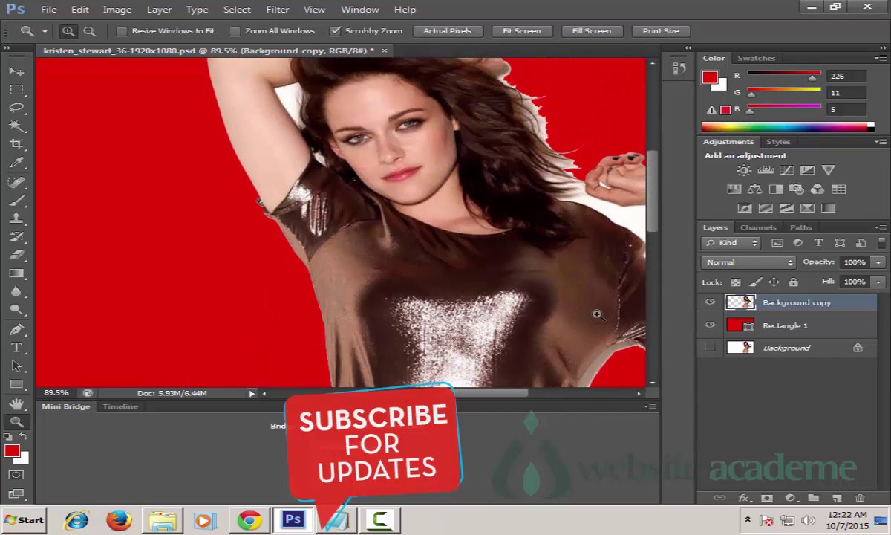
drag(523, 393, 547, 393)
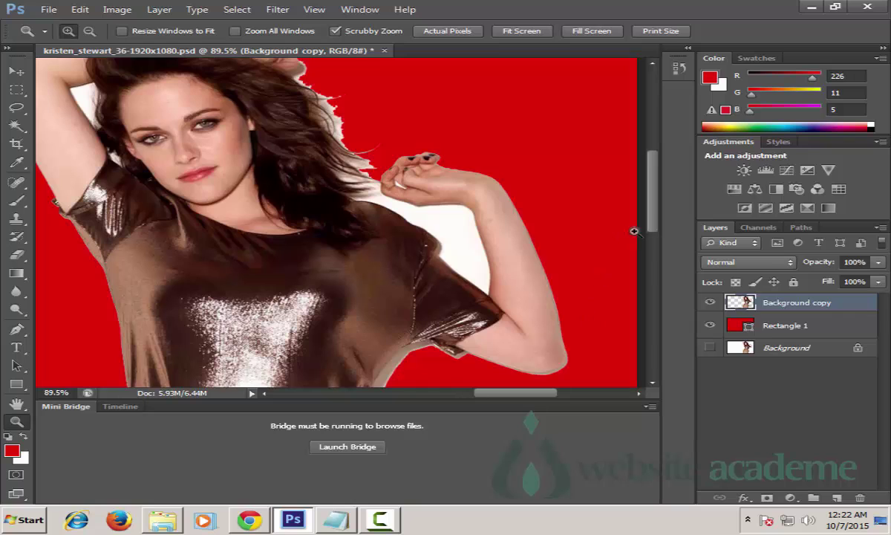
scroll(663, 225, up, 1)
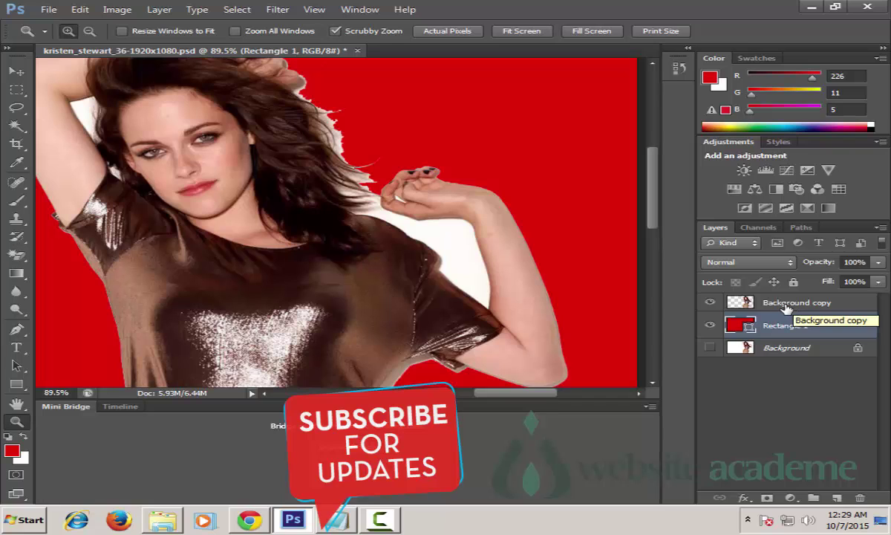
Pick the Magic Eraser Tool with Background copy as the active layer
click(784, 307)
key(e)
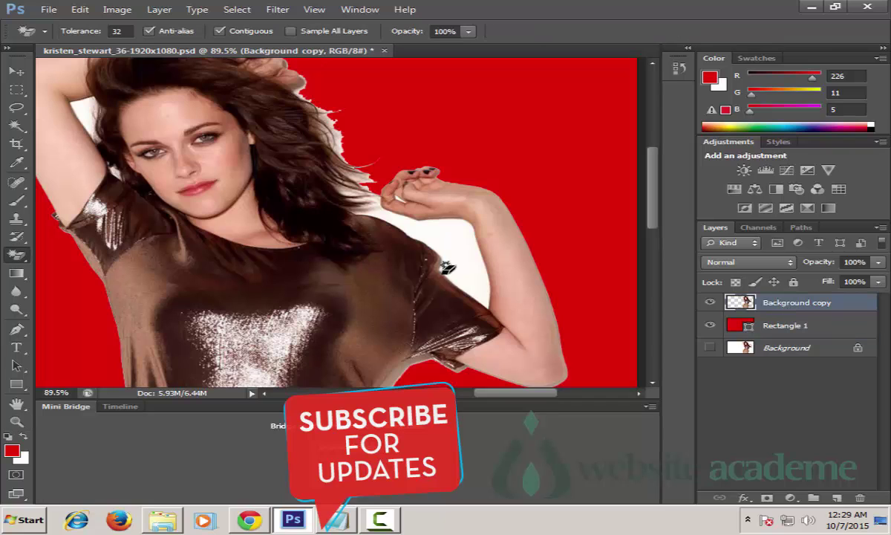
click(17, 256)
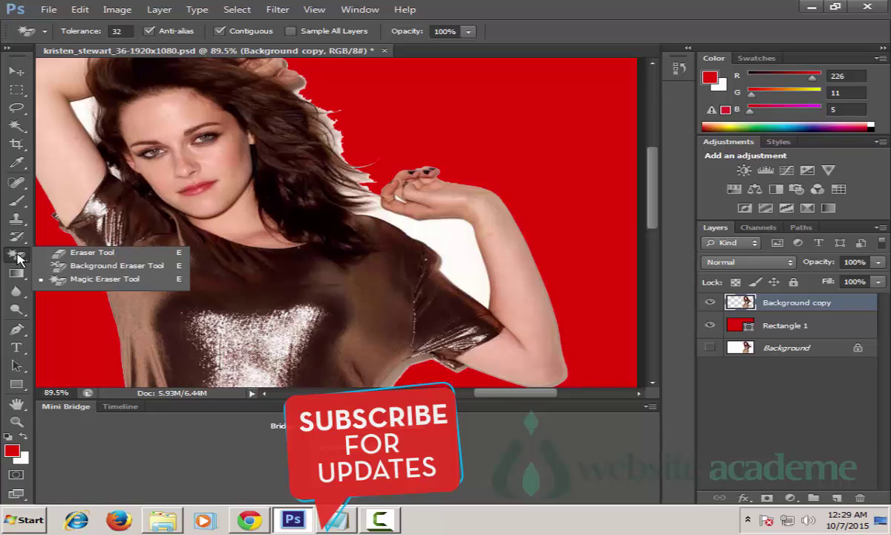
click(97, 282)
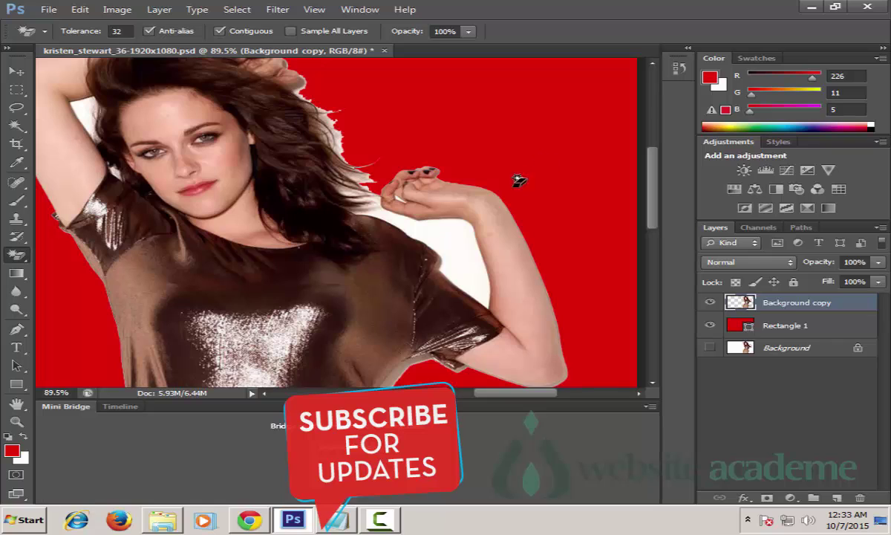
Erase the white patches beside the raised arm and between the arm and hair
click(463, 242)
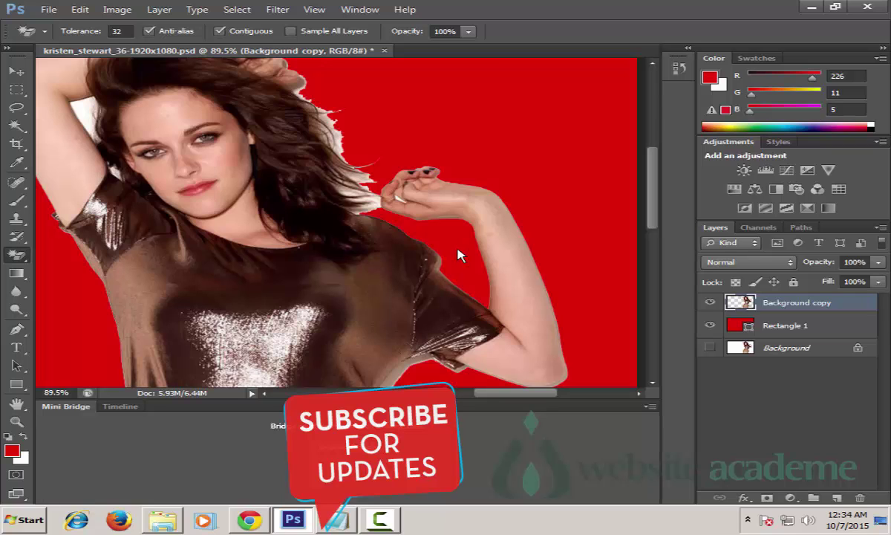
scroll(654, 225, up, 2)
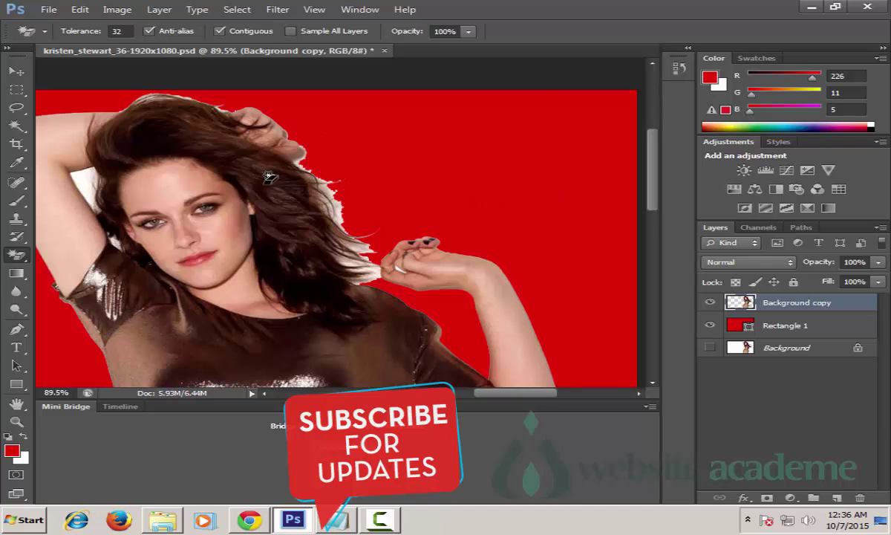
click(88, 173)
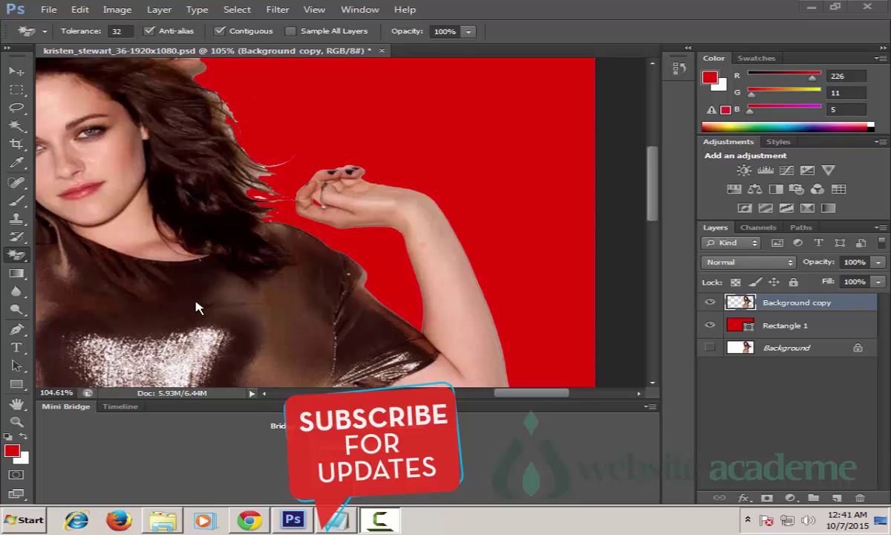
click(16, 422)
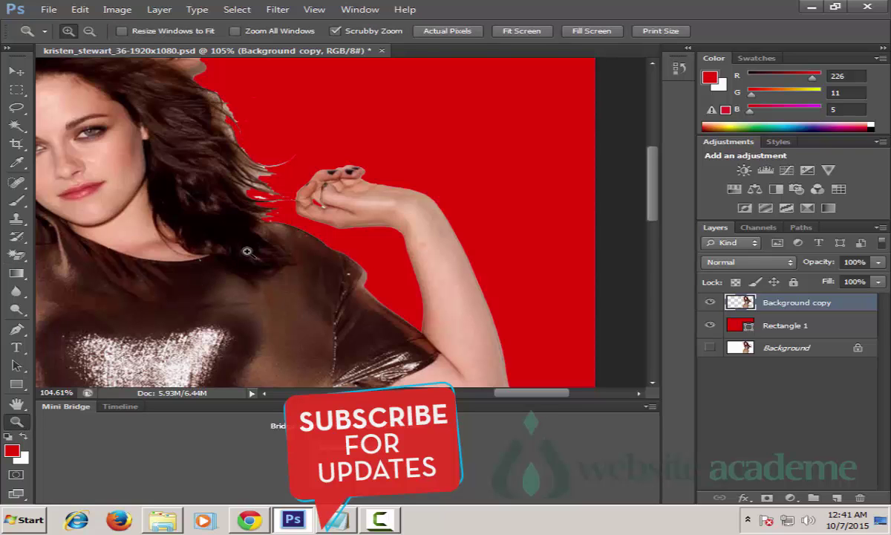
Zoom to 304% and magic-erase the white fringe near the hair tips and fingers
drag(253, 247, 325, 210)
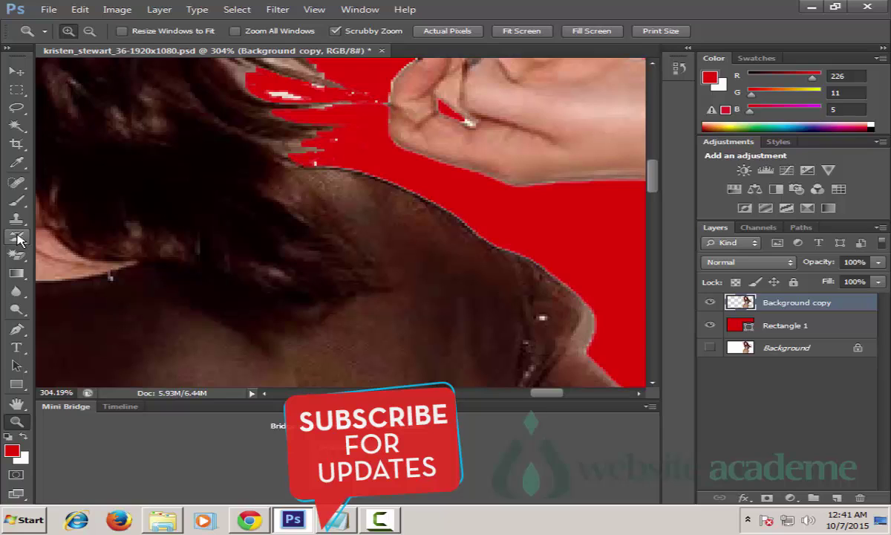
click(18, 252)
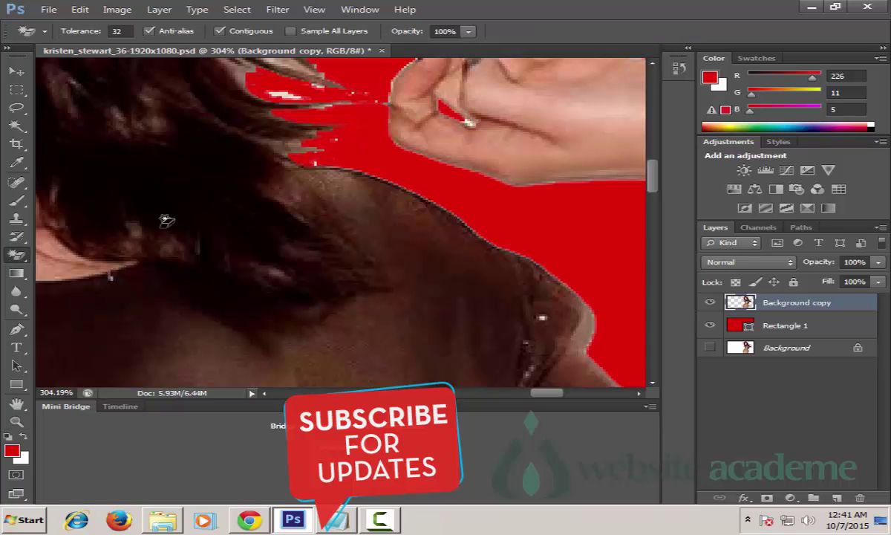
click(289, 93)
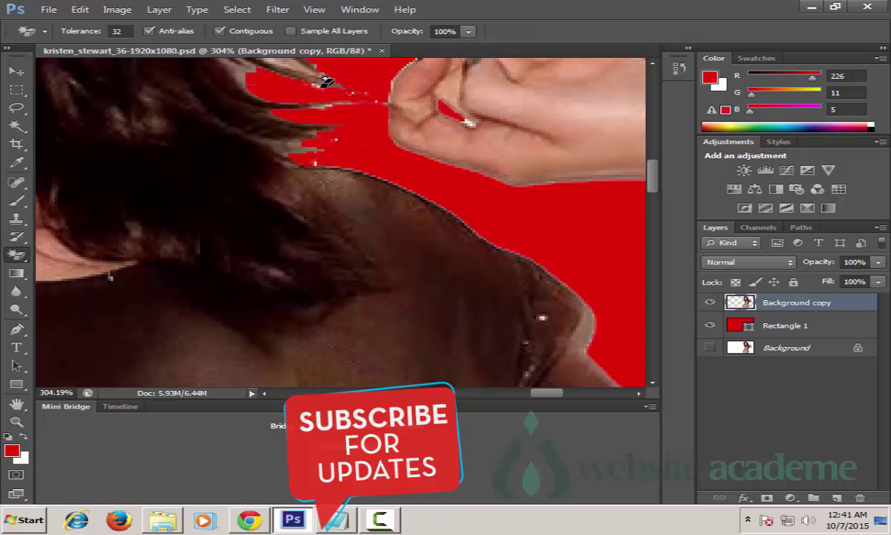
click(468, 118)
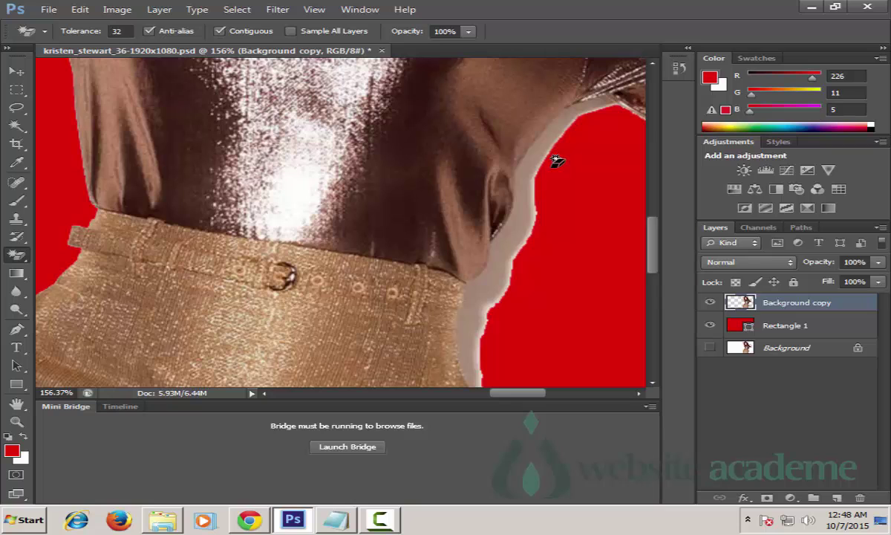
Try erasing the grey torso edge, then undo it with Edit > Step Backward
click(529, 217)
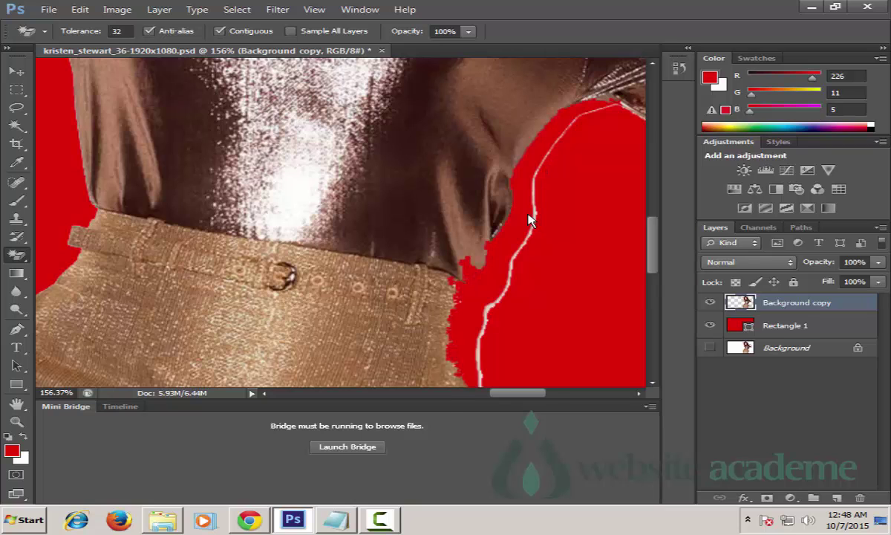
click(80, 9)
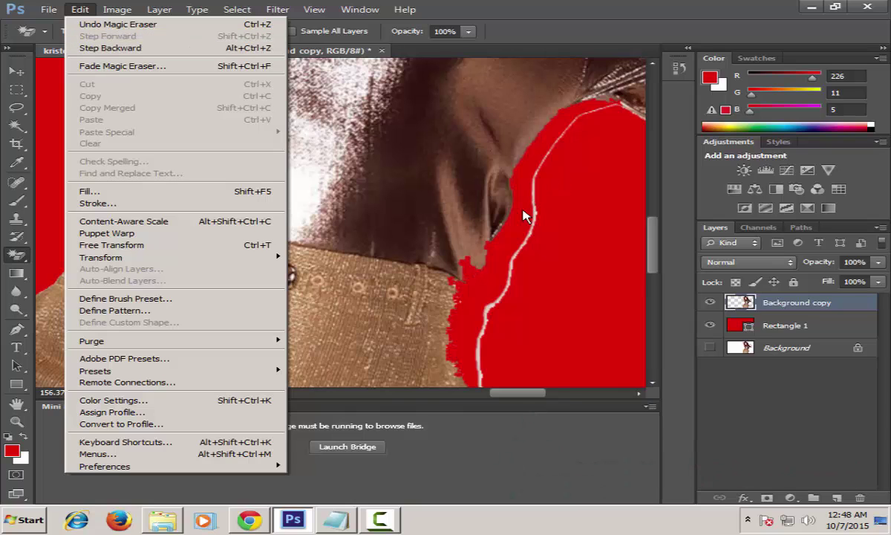
click(153, 48)
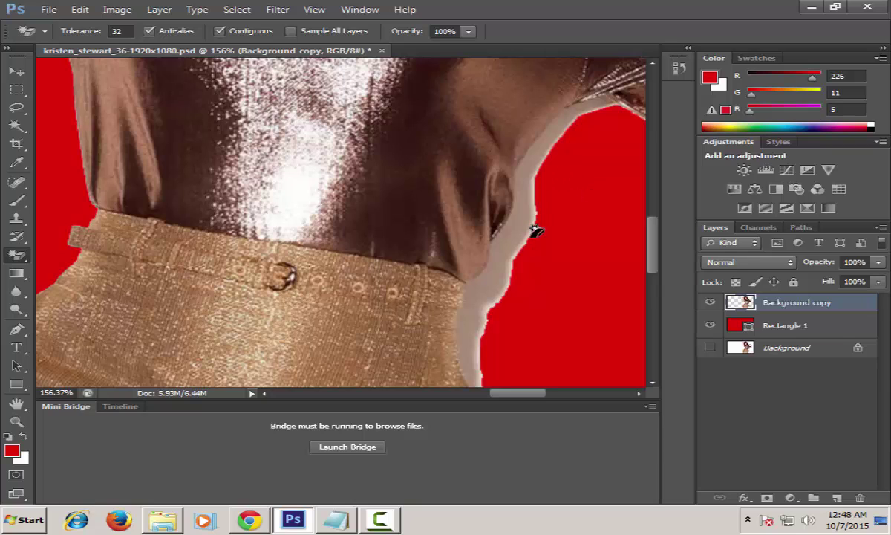
right_click(19, 256)
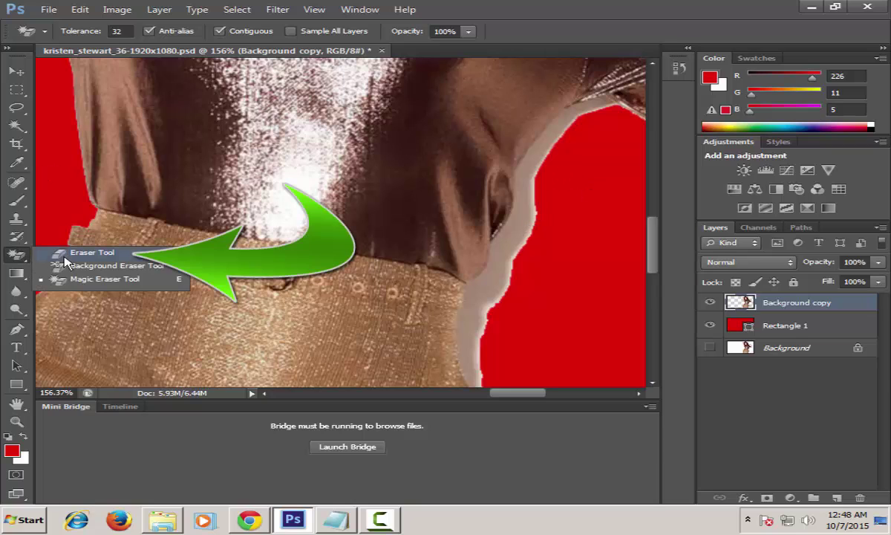
Switch to the standard Eraser with a soft 23 px brush at 37% opacity
click(97, 253)
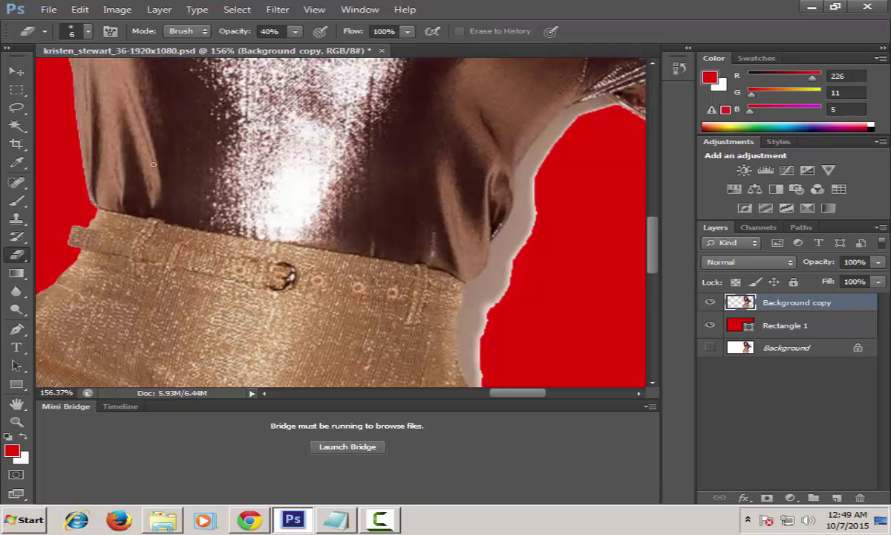
click(88, 34)
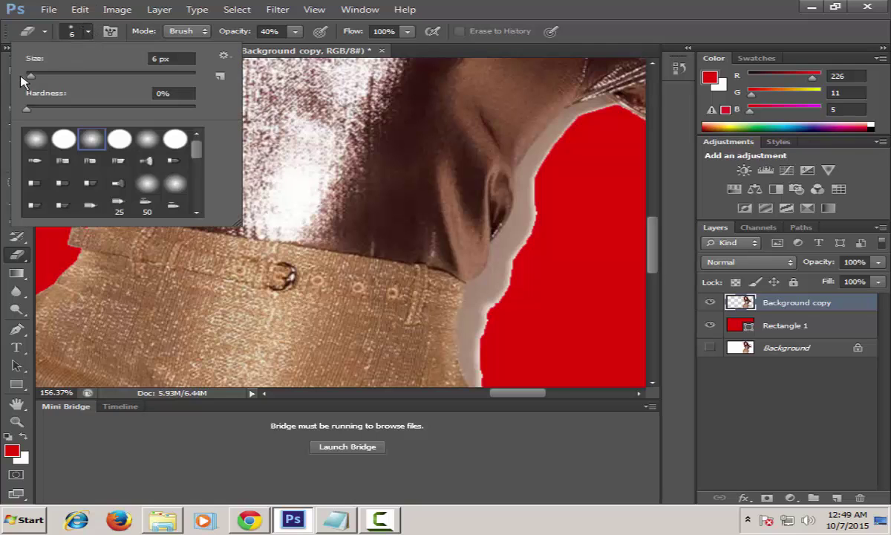
drag(31, 77, 45, 79)
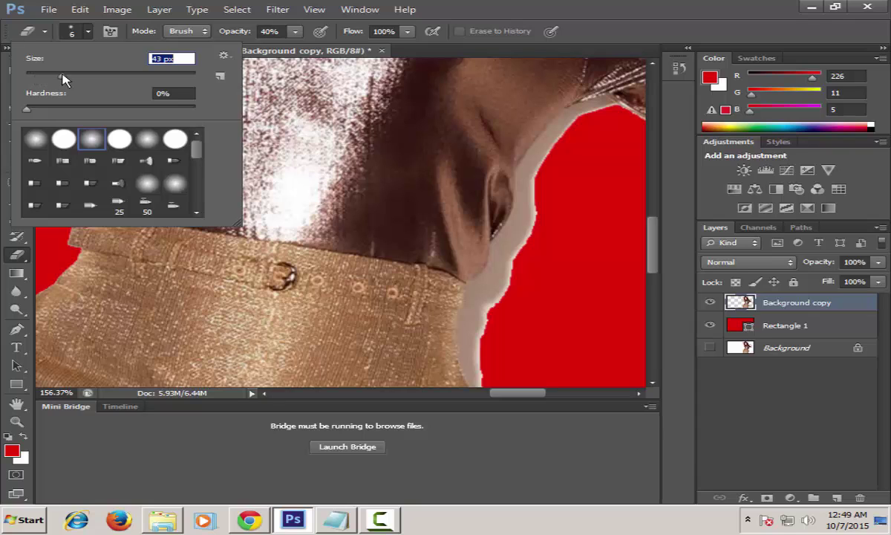
key(Return)
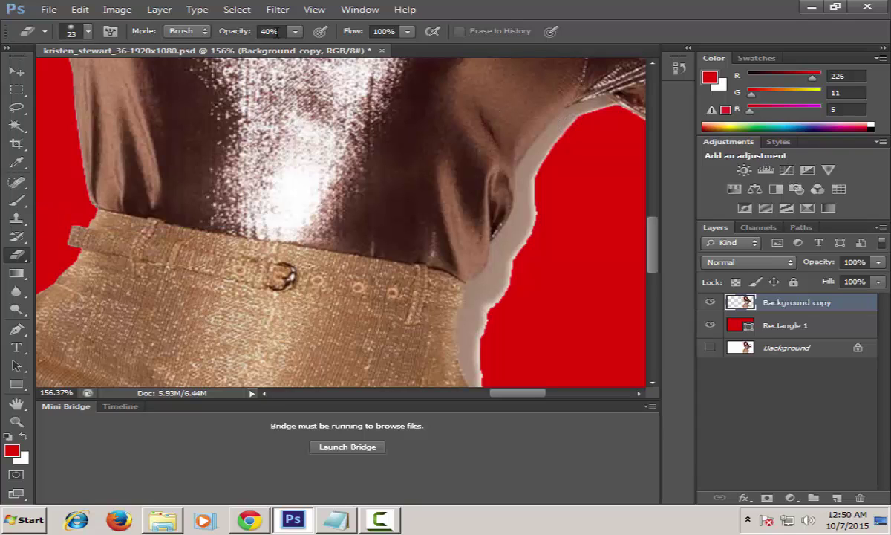
click(295, 32)
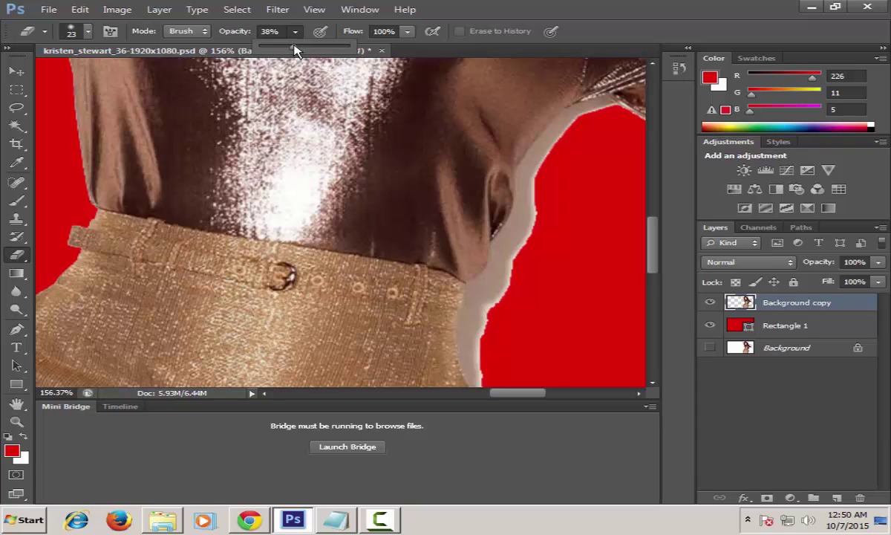
click(595, 29)
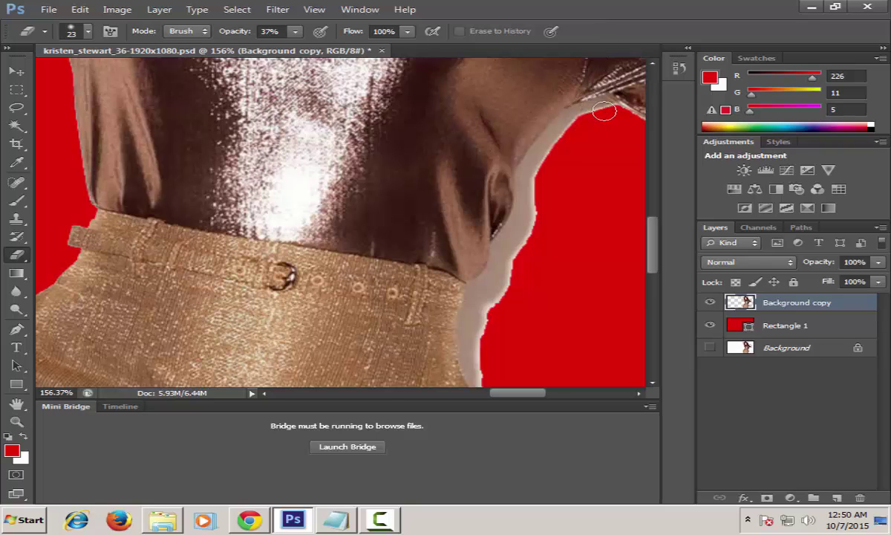
Erase the pale fringe down the shoulder edge and nearby edges at 37% opacity
mouse_move(604, 108)
mouse_down()
mouse_move(583, 108)
mouse_move(533, 159)
mouse_move(527, 189)
mouse_move(575, 141)
mouse_move(529, 197)
mouse_move(469, 324)
mouse_move(475, 369)
mouse_move(477, 294)
mouse_up()
scroll(614, 223, down, 5)
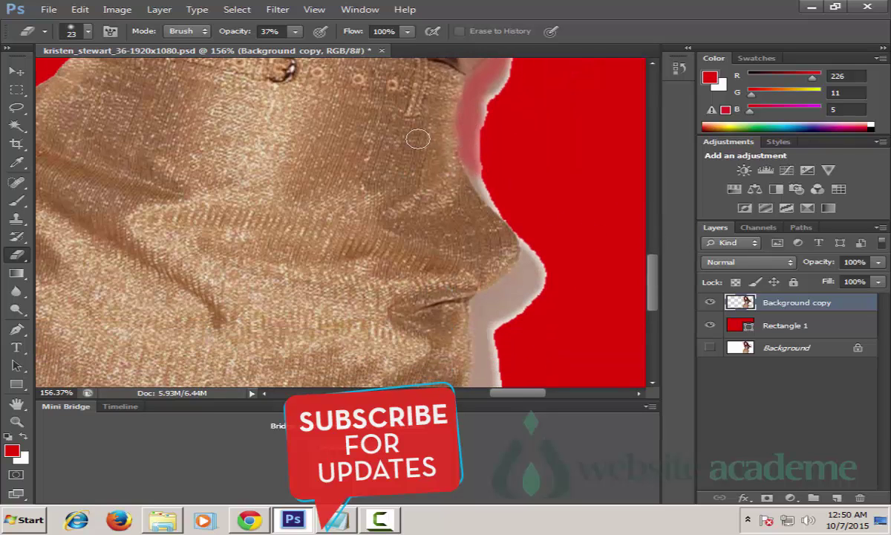
mouse_move(479, 173)
mouse_down()
mouse_move(519, 217)
mouse_move(533, 261)
mouse_move(530, 236)
mouse_move(511, 288)
mouse_move(492, 298)
mouse_move(487, 342)
mouse_move(464, 343)
mouse_up()
scroll(479, 282, down, 5)
drag(480, 282, 496, 253)
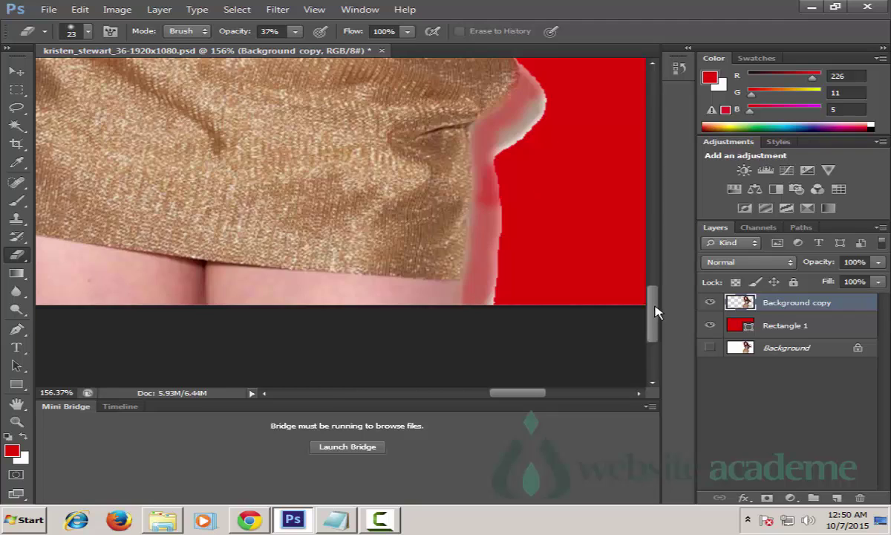
drag(657, 312, 653, 215)
drag(533, 397, 561, 402)
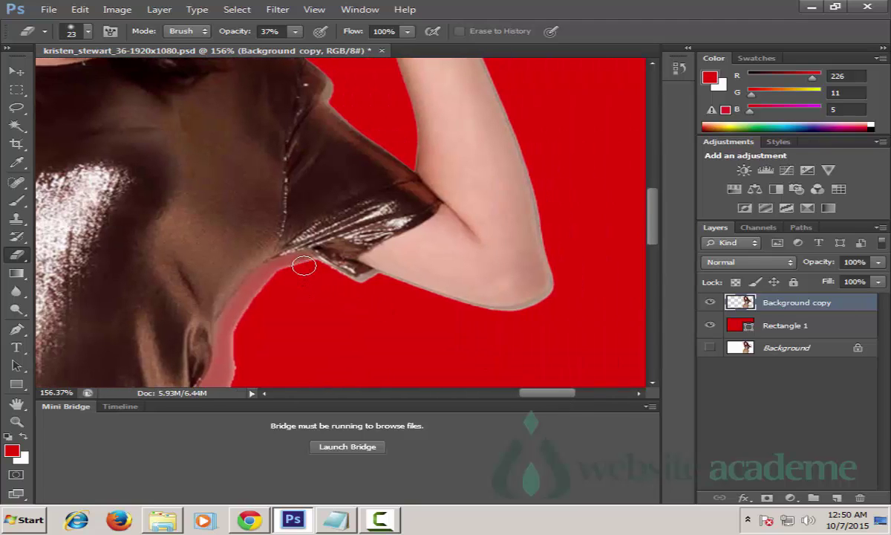
Erase the pink halo along the neck, beside the ear and along the collar
mouse_move(283, 265)
mouse_down()
mouse_move(254, 282)
mouse_move(226, 336)
mouse_move(207, 350)
mouse_up()
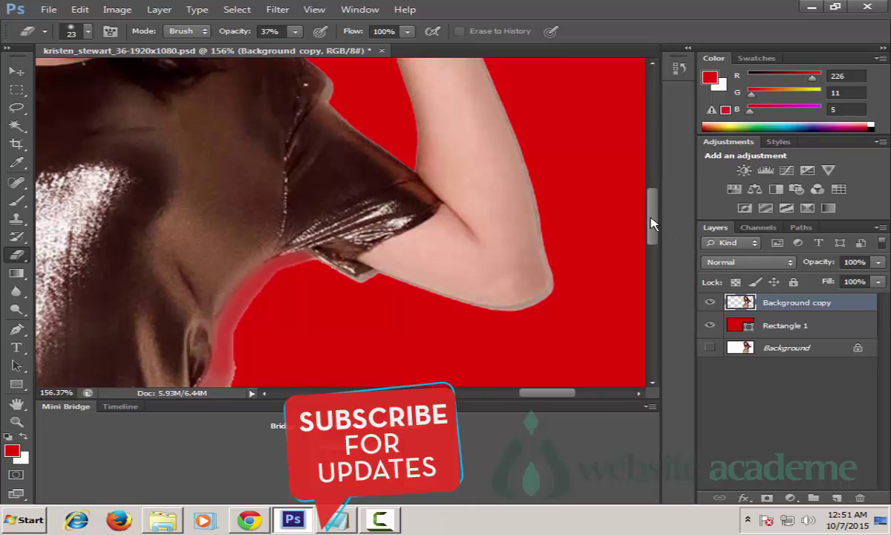
scroll(605, 201, down, 5)
mouse_move(219, 214)
mouse_down()
mouse_move(219, 199)
mouse_move(160, 315)
mouse_up()
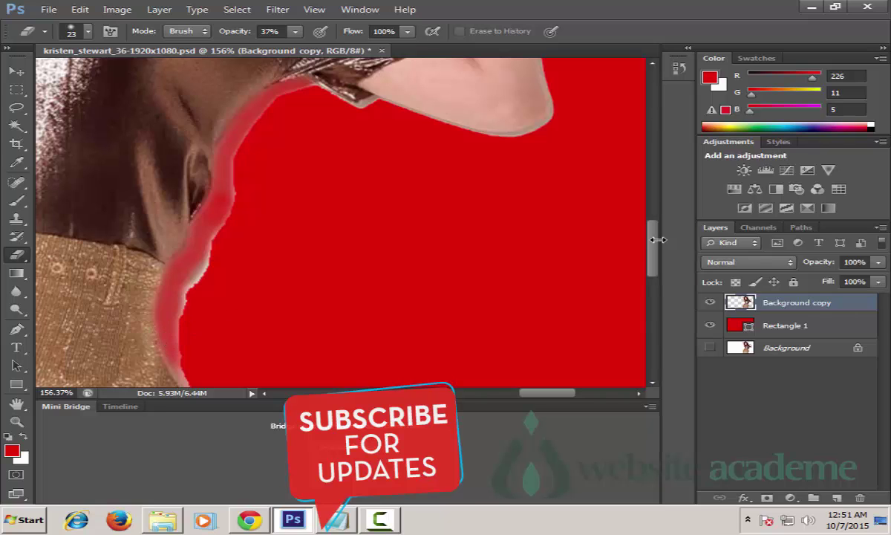
scroll(651, 252, down, 4)
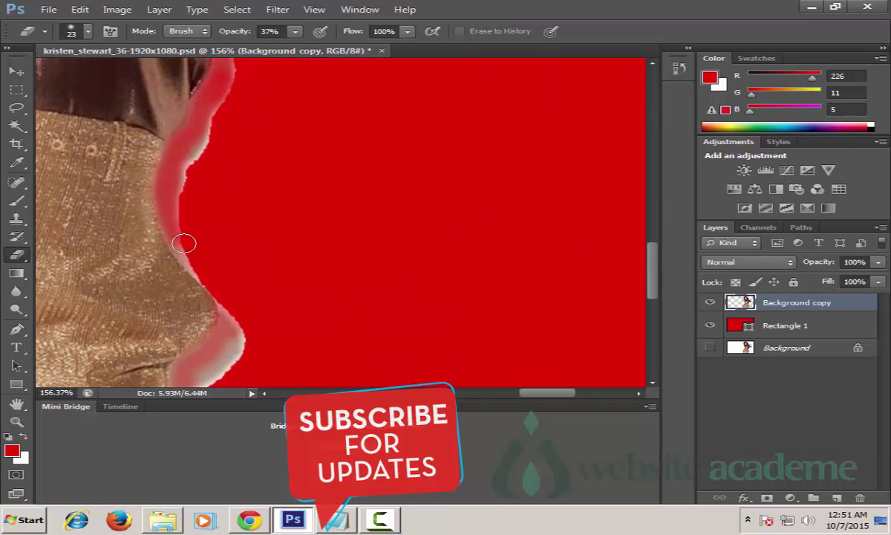
mouse_move(191, 251)
mouse_down()
mouse_move(205, 264)
mouse_move(189, 241)
mouse_move(205, 274)
mouse_up()
scroll(651, 264, down, 5)
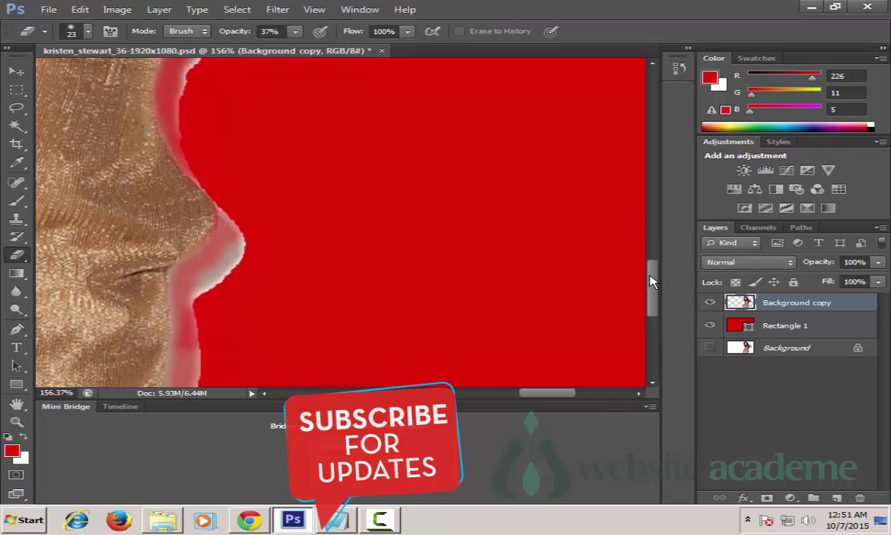
mouse_move(230, 173)
mouse_down()
mouse_move(185, 241)
mouse_move(221, 313)
mouse_up()
scroll(654, 290, down, 5)
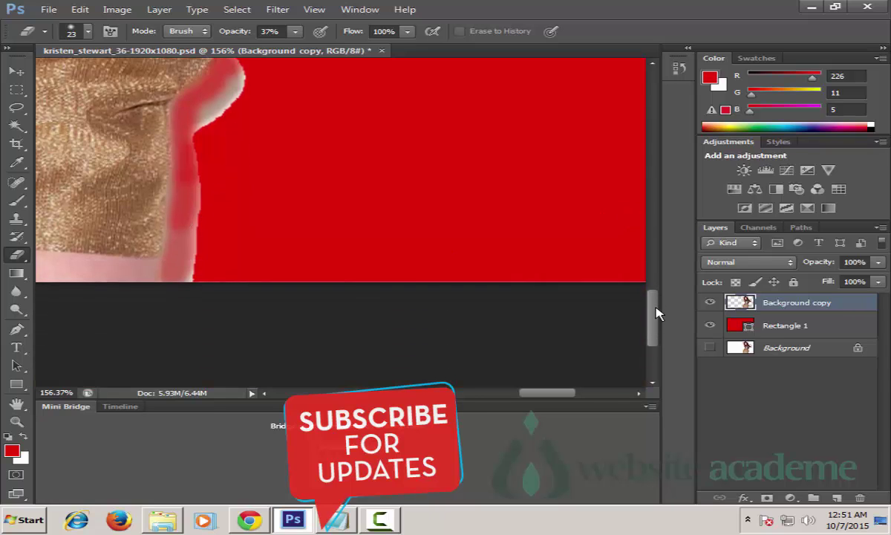
mouse_move(179, 199)
mouse_down()
mouse_move(176, 234)
mouse_move(185, 146)
mouse_up()
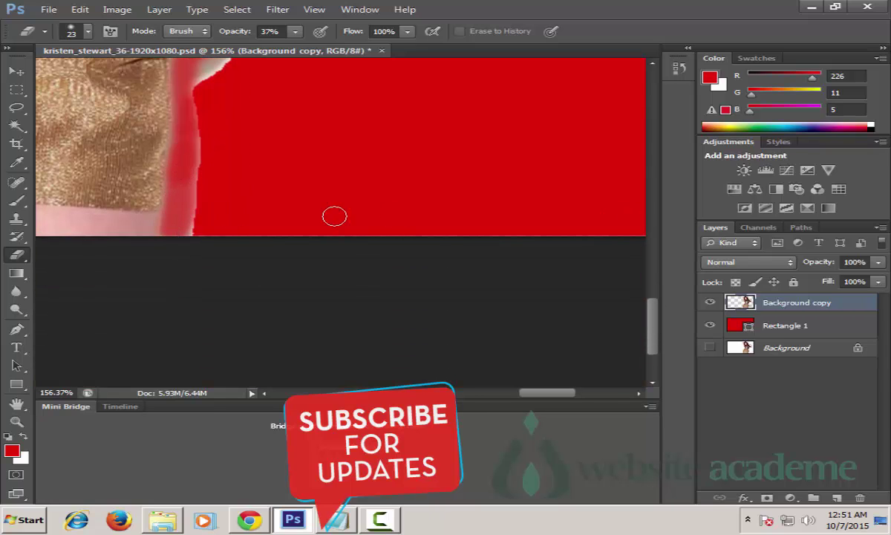
drag(651, 339, 666, 213)
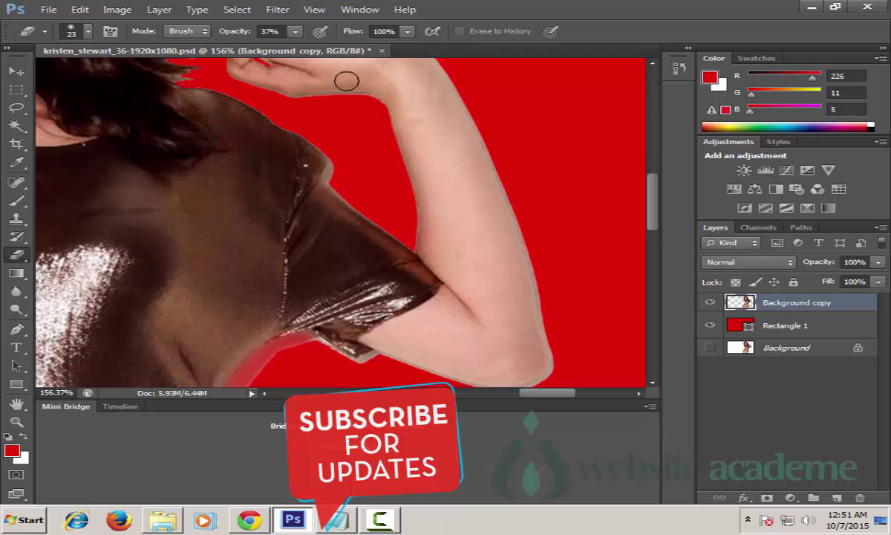
Raise the eraser opacity to 100% and shrink the brush size to 17 px
drag(295, 31, 412, 67)
click(661, 57)
mouse_move(655, 192)
mouse_down()
mouse_move(652, 171)
mouse_move(652, 238)
mouse_up()
click(87, 31)
drag(43, 78, 40, 80)
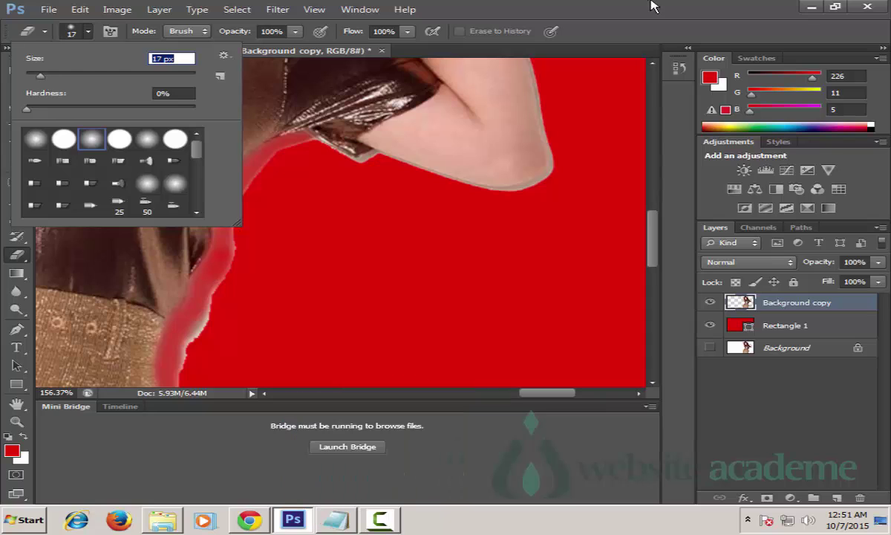
Erase the remaining pale fringe beside the neck, then zoom out to 50.7% to see the whole figure
click(620, 33)
mouse_move(259, 161)
mouse_down()
mouse_move(224, 231)
mouse_move(233, 258)
mouse_move(222, 245)
mouse_move(210, 276)
mouse_move(229, 285)
mouse_move(195, 335)
mouse_up()
scroll(195, 334, down, 3)
mouse_move(184, 190)
mouse_down()
mouse_move(175, 185)
mouse_move(204, 262)
mouse_up()
scroll(205, 262, down, 5)
mouse_move(231, 71)
mouse_down()
mouse_move(202, 144)
mouse_move(180, 152)
mouse_move(175, 216)
mouse_up()
mouse_move(193, 102)
mouse_down()
mouse_move(235, 88)
mouse_move(214, 98)
mouse_move(185, 138)
mouse_move(218, 132)
mouse_move(180, 275)
mouse_move(187, 156)
mouse_move(180, 298)
mouse_move(195, 311)
mouse_move(159, 280)
mouse_up()
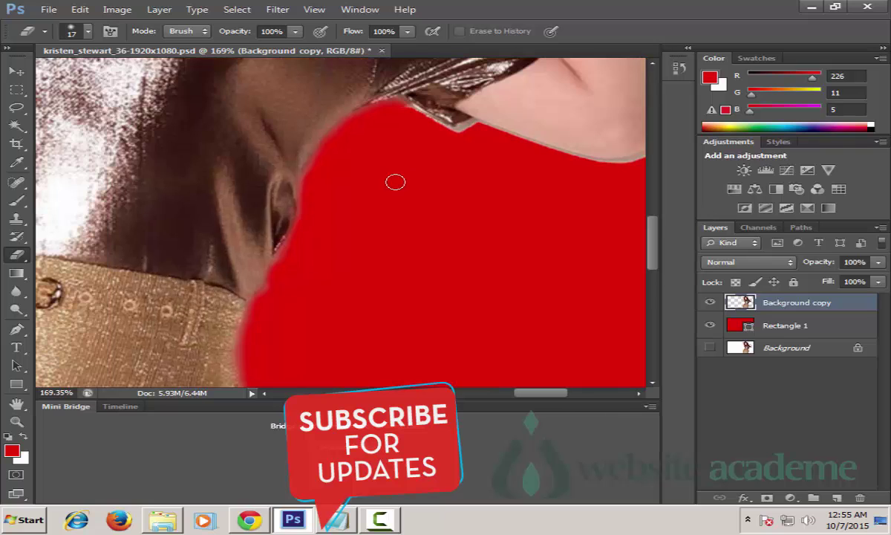
click(16, 421)
drag(404, 193, 325, 302)
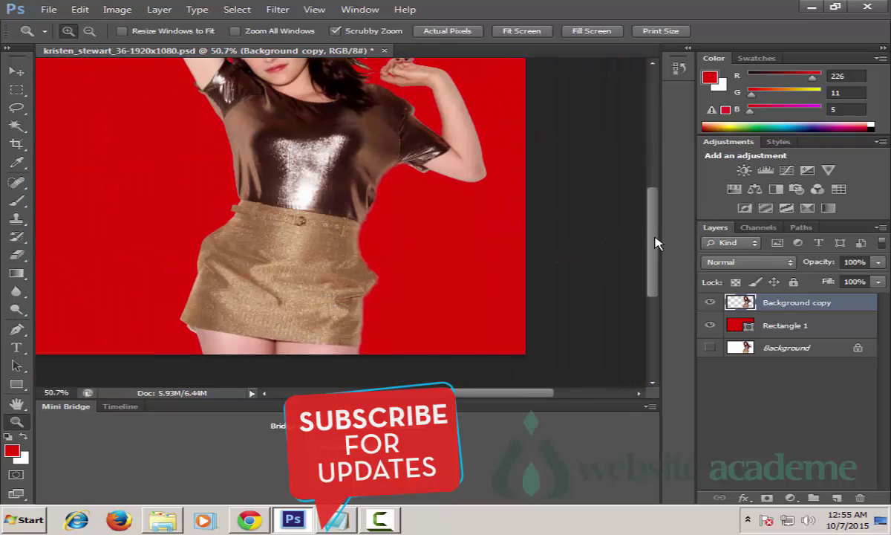
Hide the red Rectangle 1 layer so the woman sits on transparency
drag(655, 242, 661, 218)
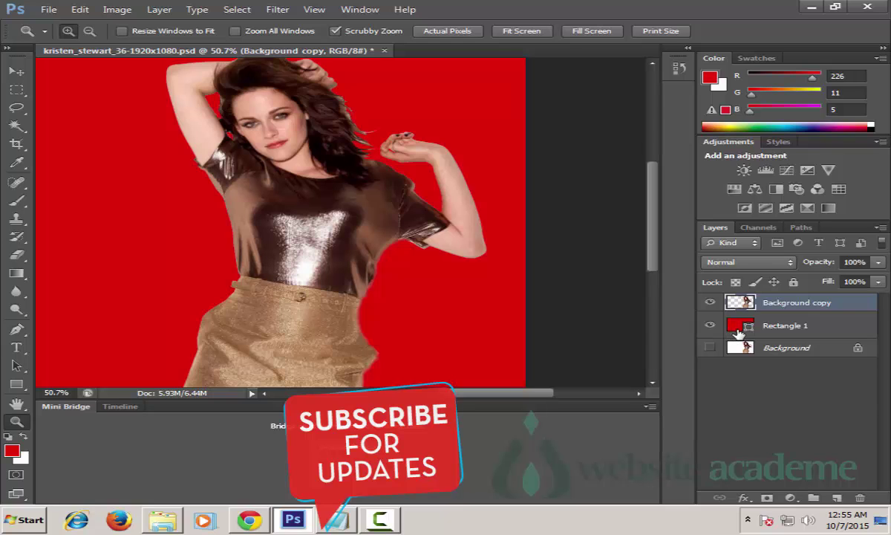
click(710, 325)
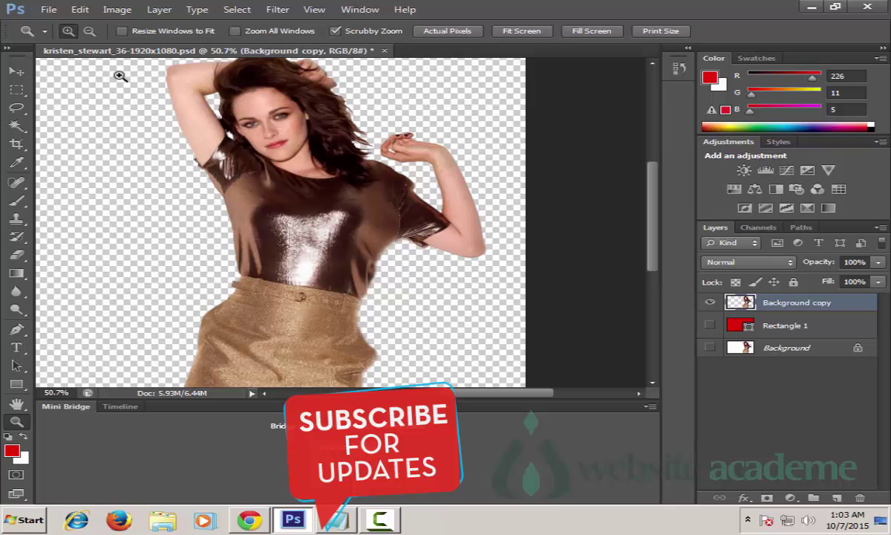
Open the Save As dialog from the File menu
click(48, 10)
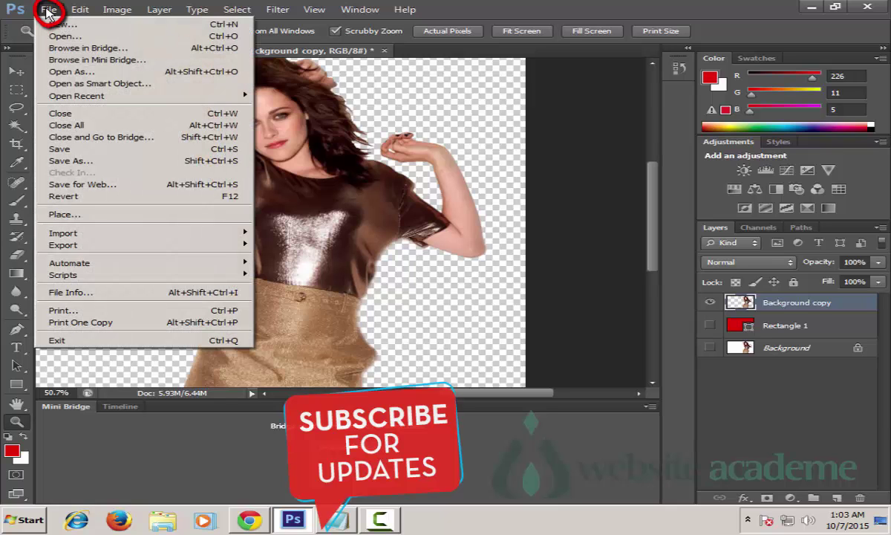
click(75, 160)
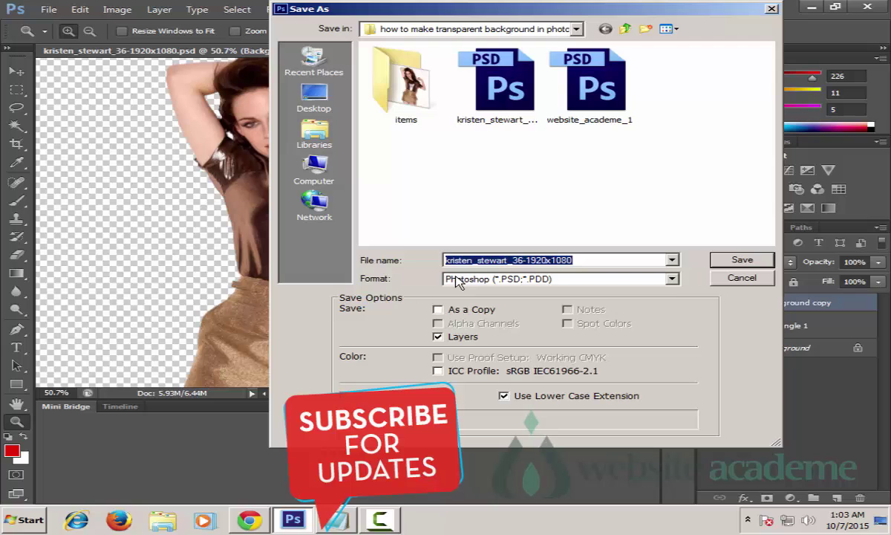
Save as PNG format, removing the _36-1920x1080 suffix from the file name
click(672, 279)
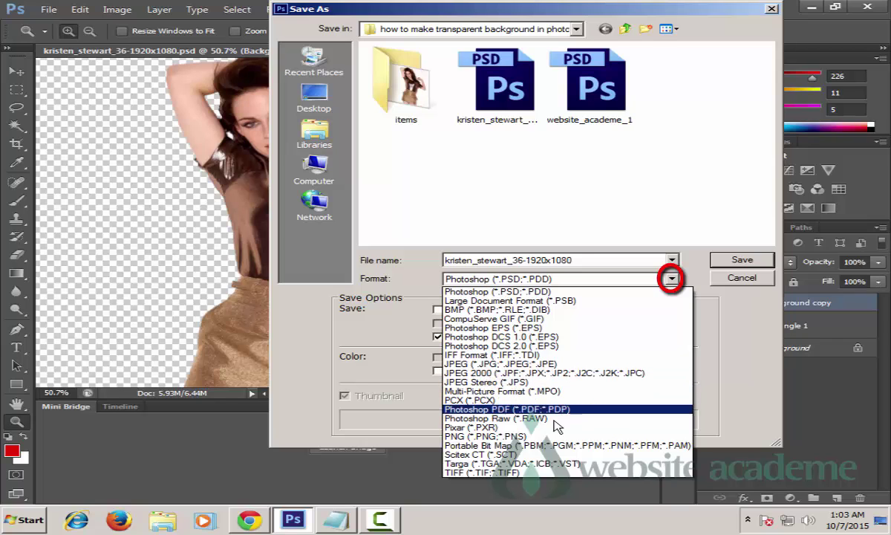
click(506, 439)
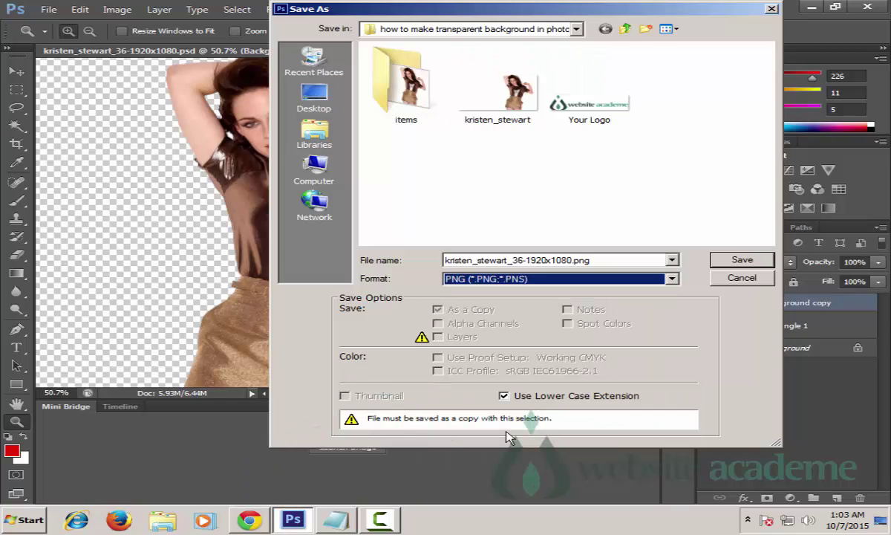
double_click(596, 262)
click(595, 261)
drag(596, 261, 509, 261)
key(BackSpace)
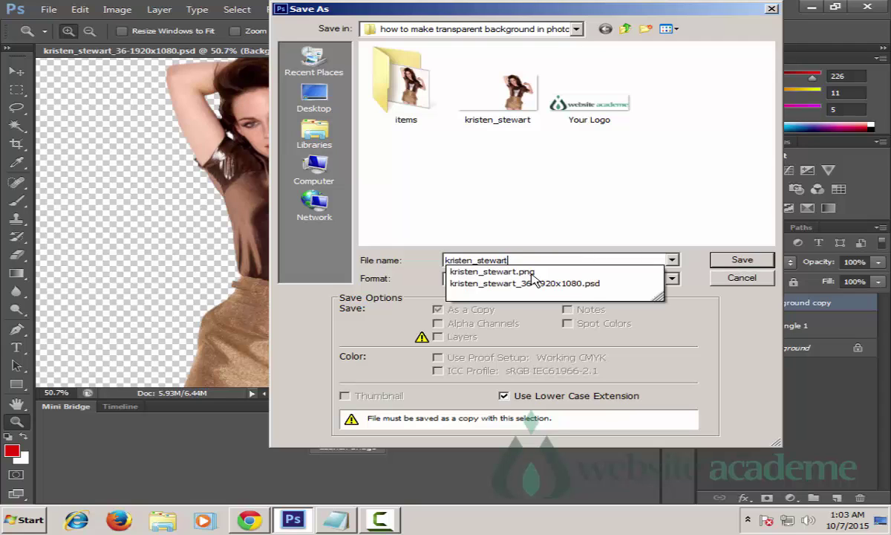
click(769, 335)
click(742, 261)
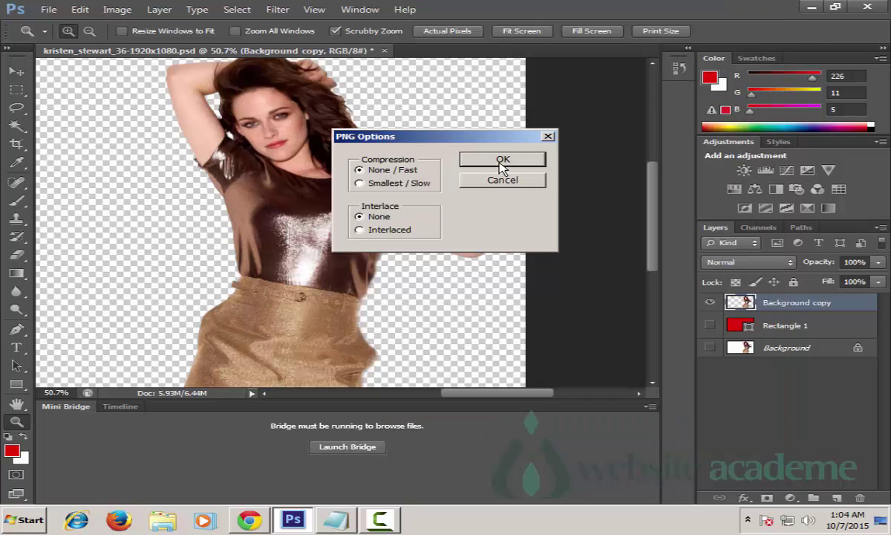
Accept PNG options with None/Fast compression and no interlace to finish saving
click(473, 159)
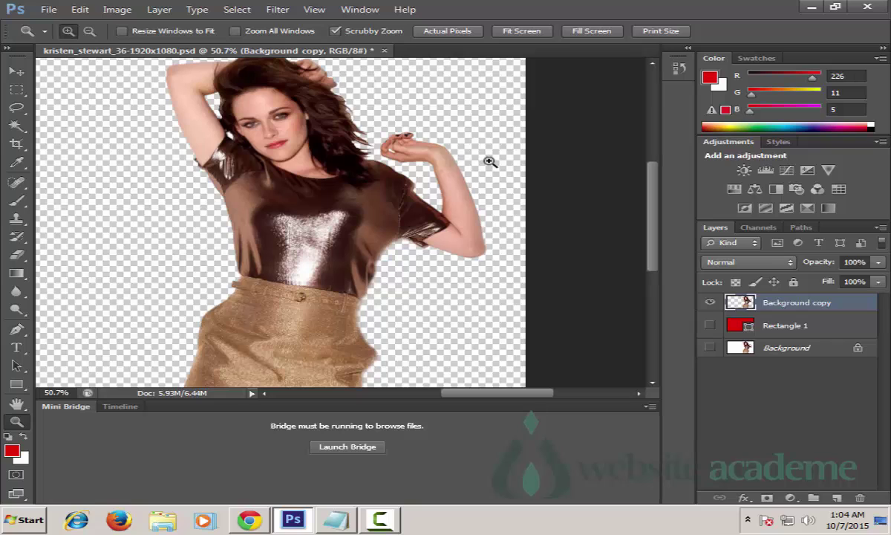